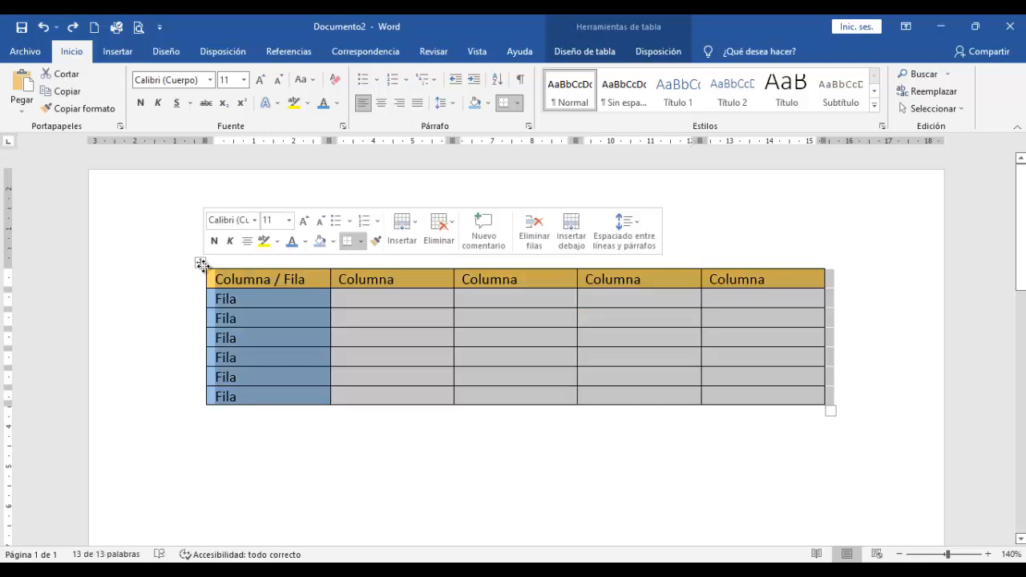
# - Examine the sample table's structure by selecting parts of its columns and rows and individual cells
pyautogui.click(359, 313)
pyautogui.moveTo(375, 279); pyautogui.dragTo(396, 383)
pyautogui.moveTo(492, 279); pyautogui.dragTo(511, 339)
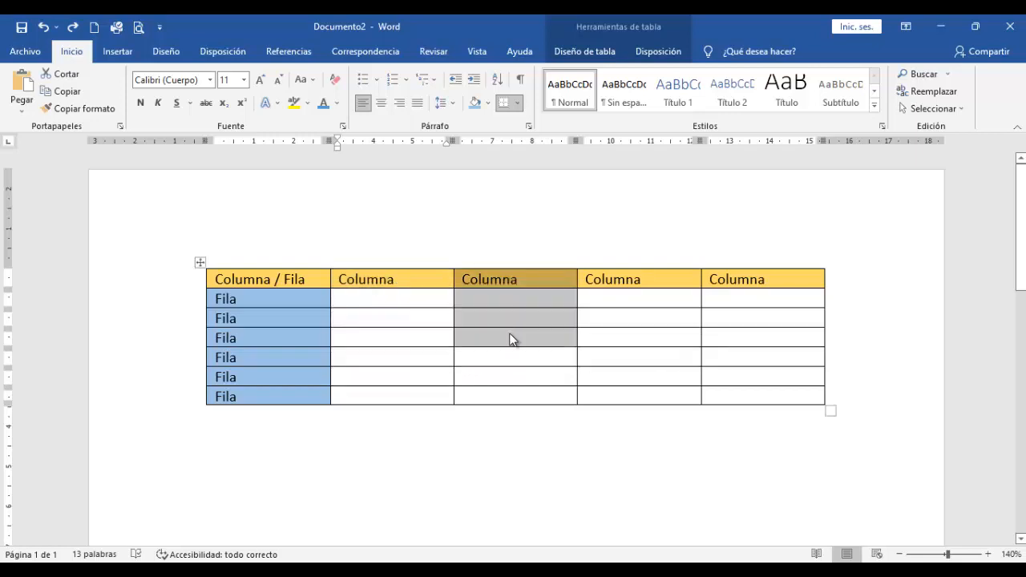
pyautogui.click(224, 339)
pyautogui.moveTo(284, 343); pyautogui.dragTo(574, 363)
pyautogui.click(509, 320)
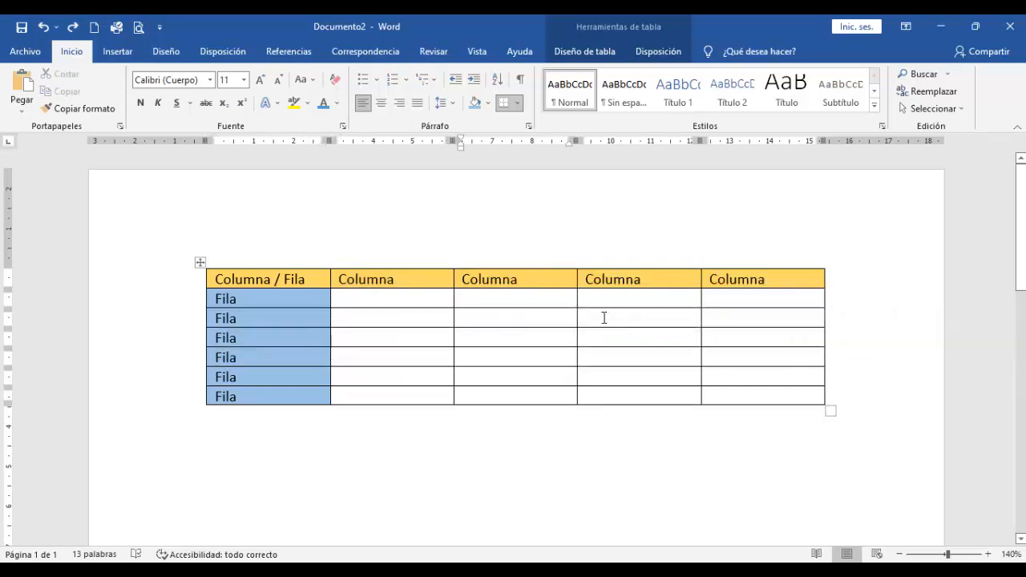
pyautogui.click(604, 318)
pyautogui.click(597, 298)
pyautogui.click(538, 303)
pyautogui.click(525, 317)
pyautogui.click(507, 338)
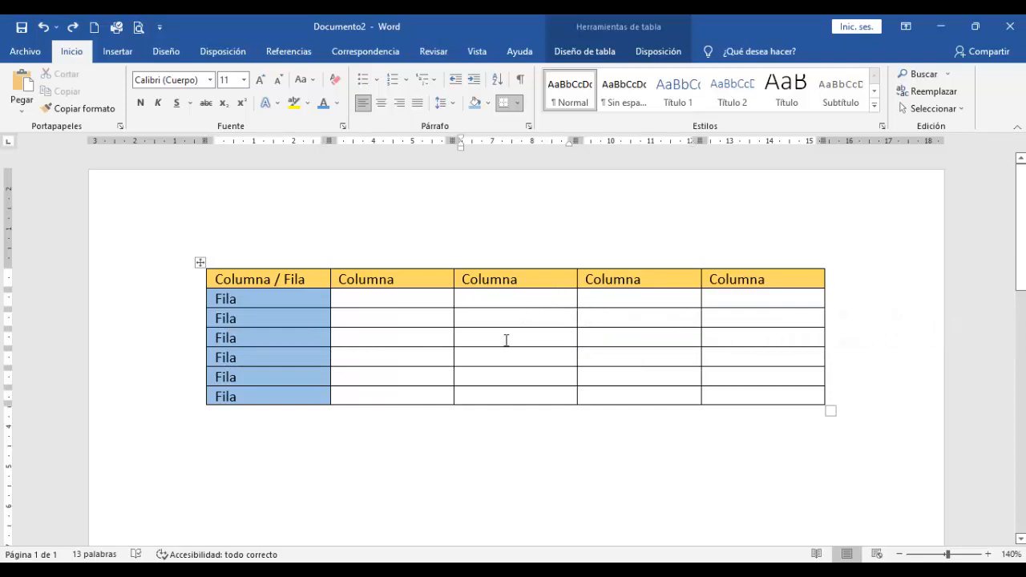
# - Delete the sample table and insert a new table with 5 columns and 6 rows
pyautogui.click(200, 262)
pyautogui.press('BackSpace')
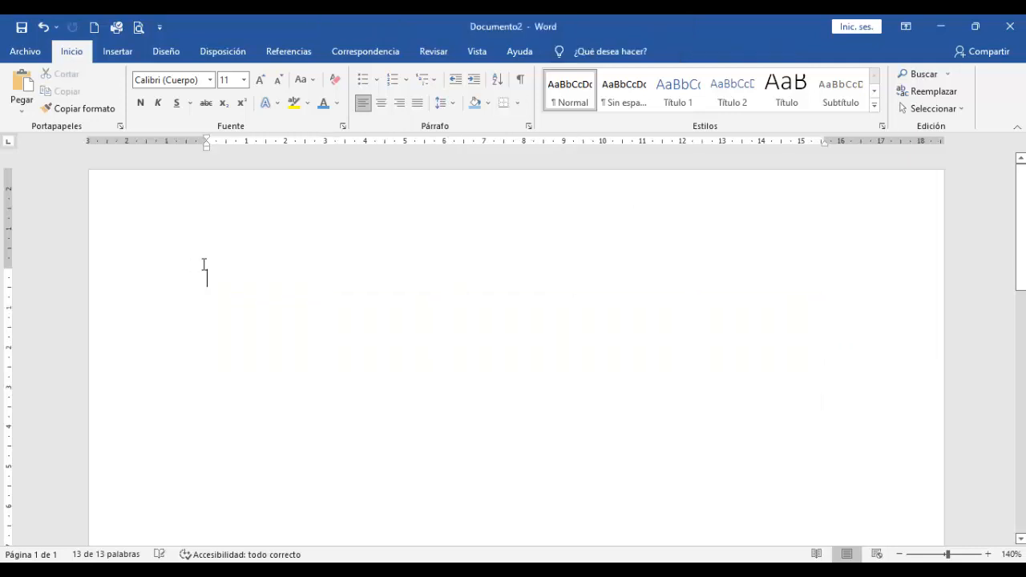
pyautogui.click(114, 58)
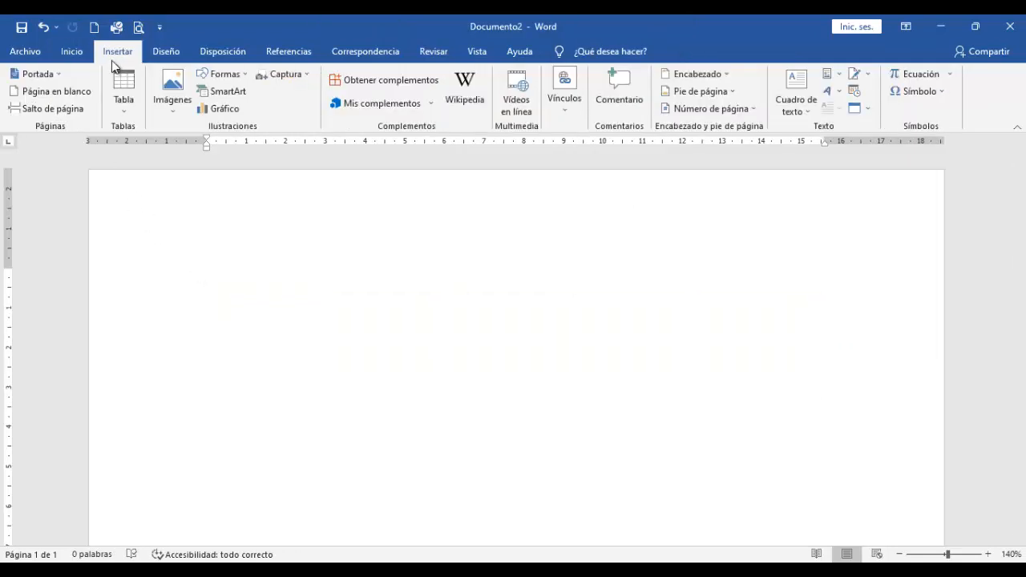
pyautogui.click(124, 112)
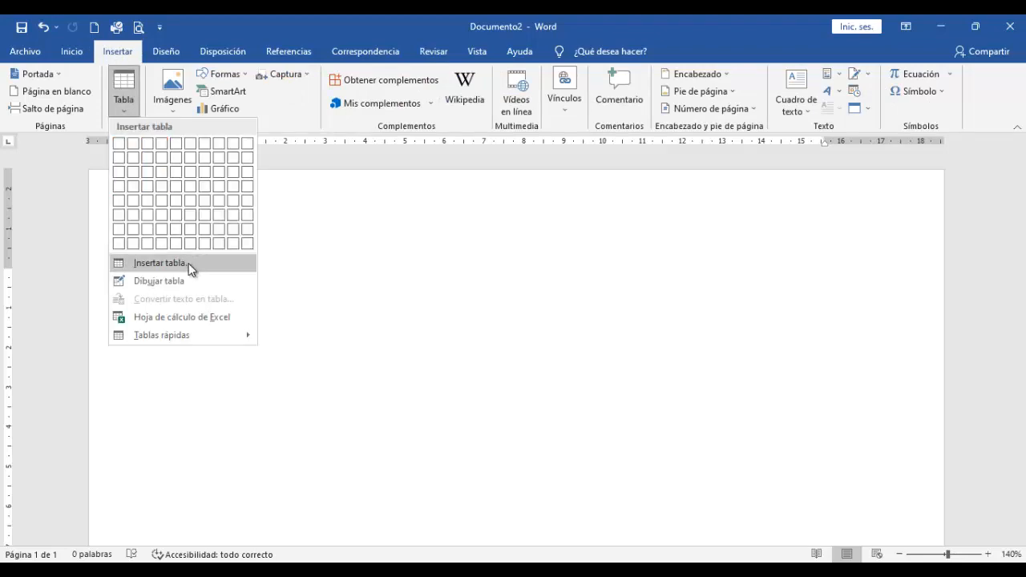
pyautogui.click(165, 262)
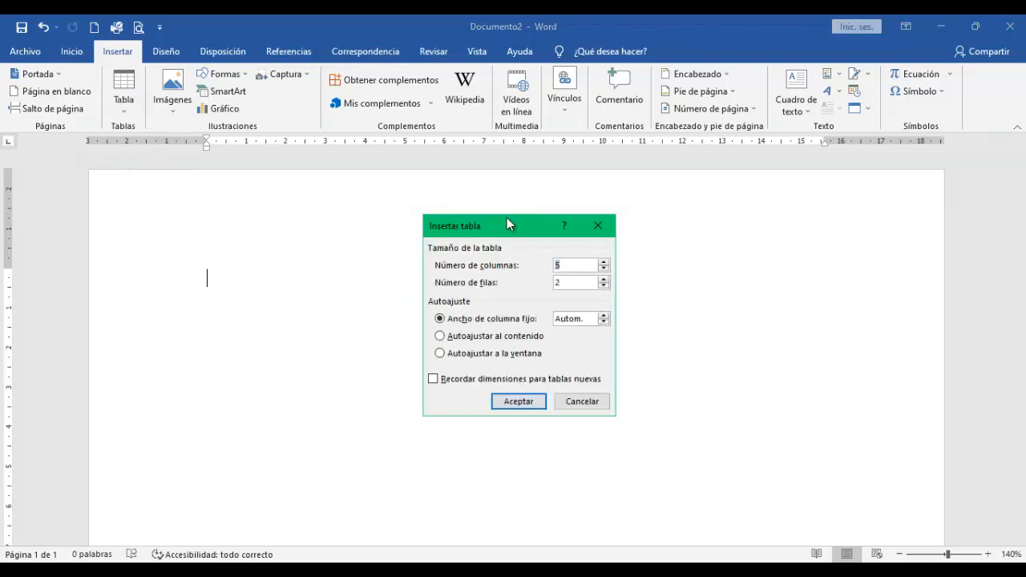
pyautogui.moveTo(501, 218); pyautogui.dragTo(478, 197)
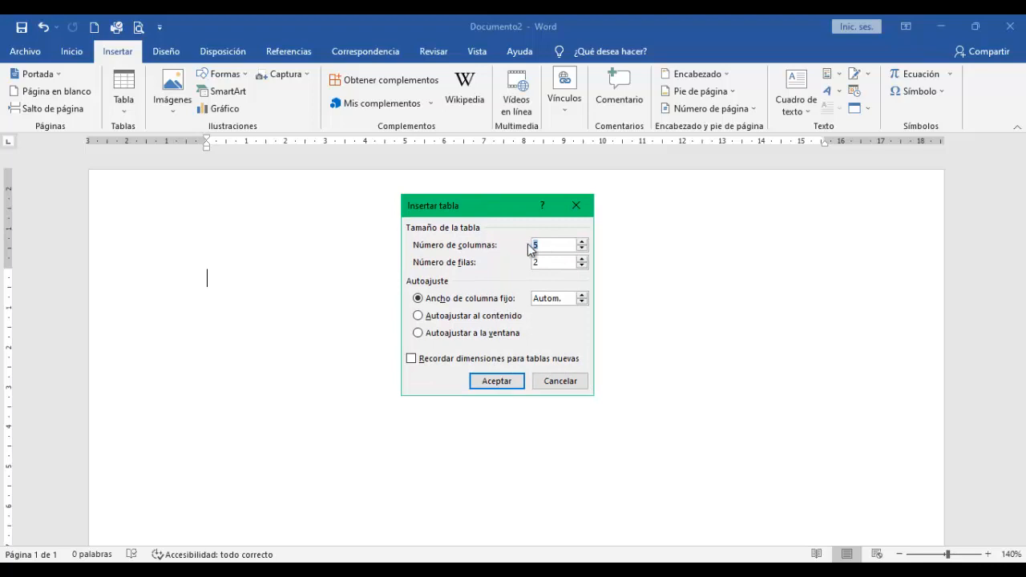
pyautogui.press('Tab')
pyautogui.write('6')
pyautogui.click(495, 382)
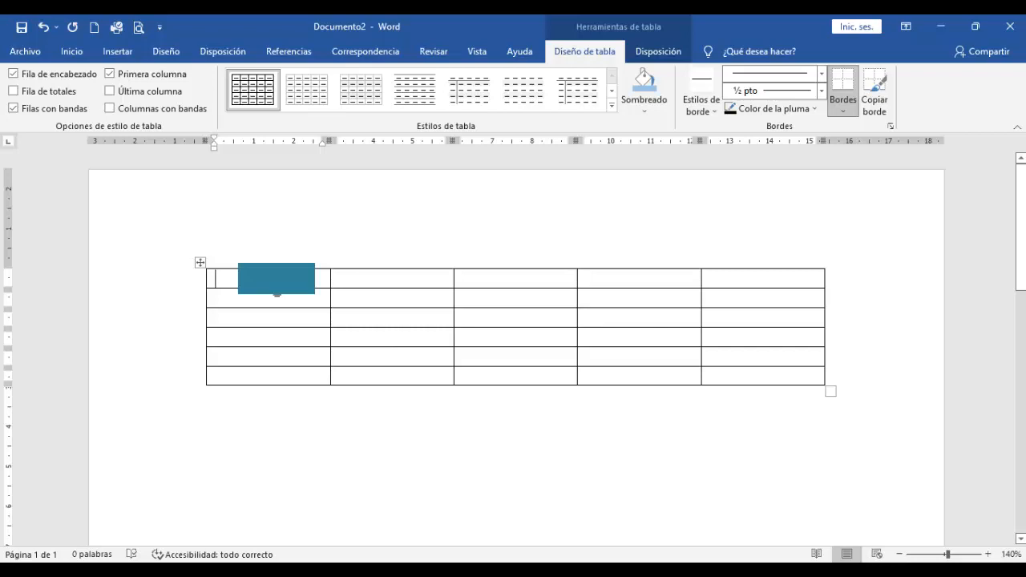
# - Enter "Hora / Día" in the first header cell and "Lunes" in the header cell beside it
pyautogui.write('ho')
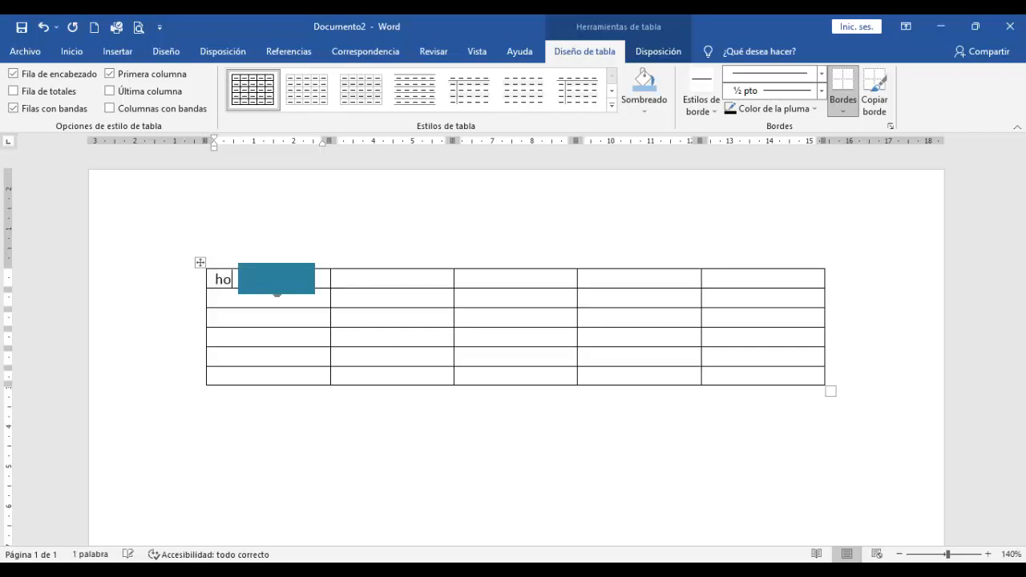
pyautogui.write('ra /')
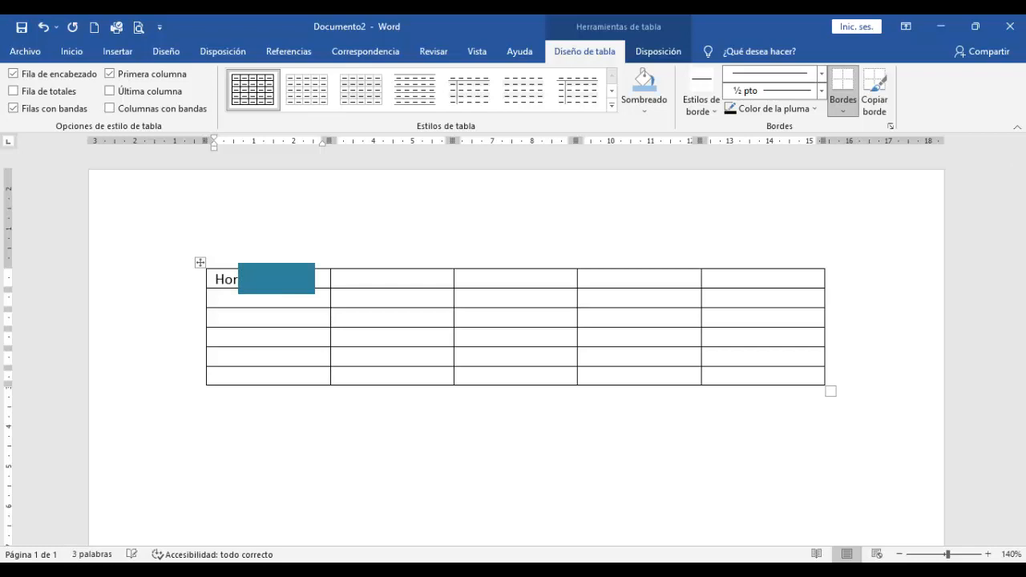
pyautogui.click(364, 273)
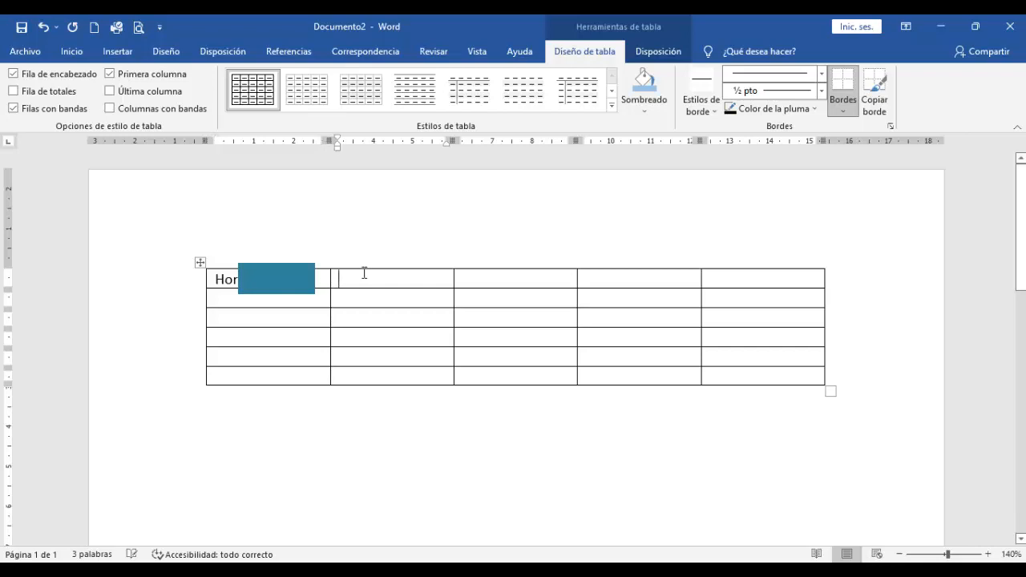
pyautogui.write('Lunes')
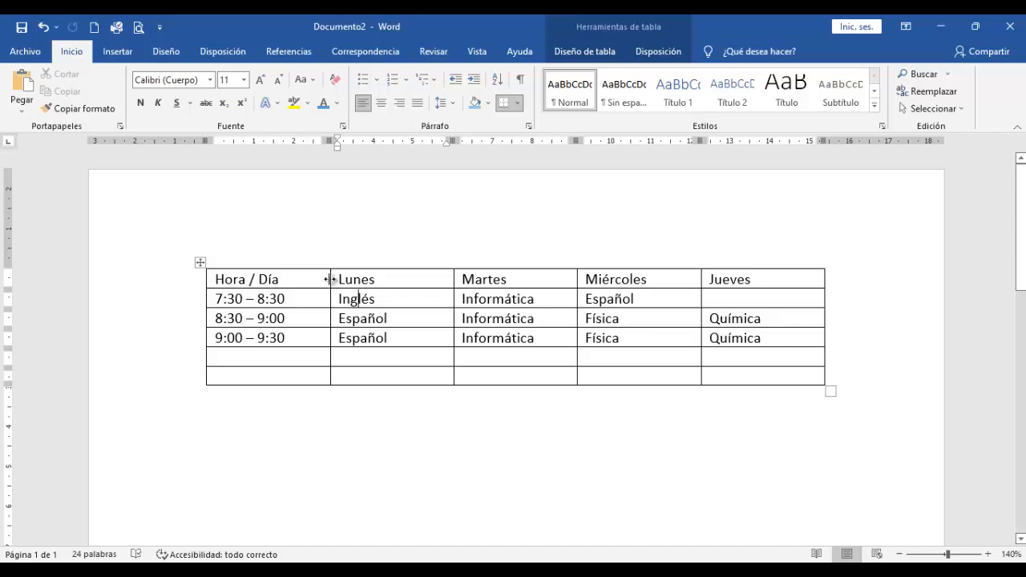
# - Narrow the Hora / Día, Lunes and Martes columns so they fit closely around their text
pyautogui.moveTo(331, 278); pyautogui.dragTo(387, 279)
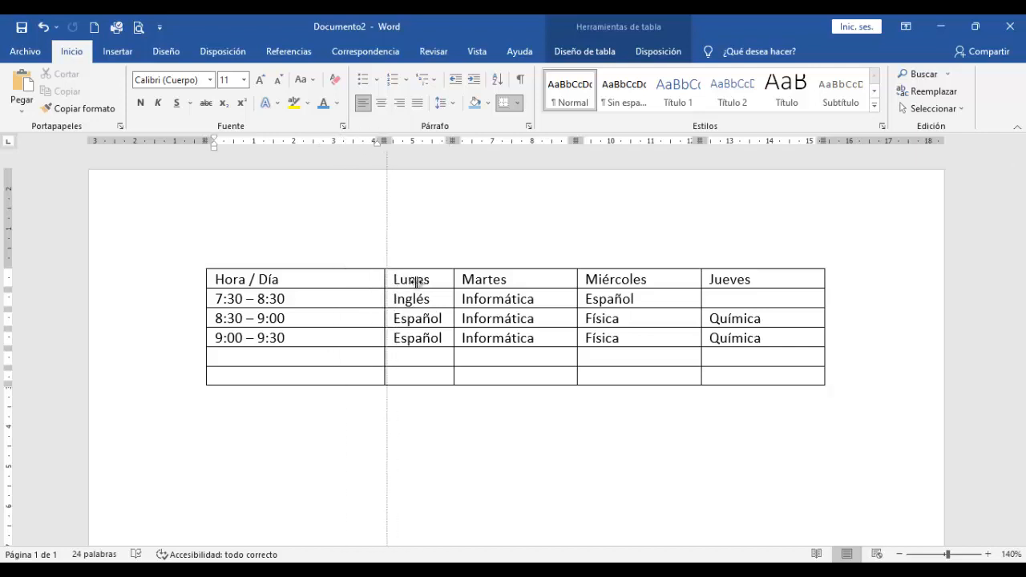
pyautogui.moveTo(386, 280); pyautogui.dragTo(294, 285)
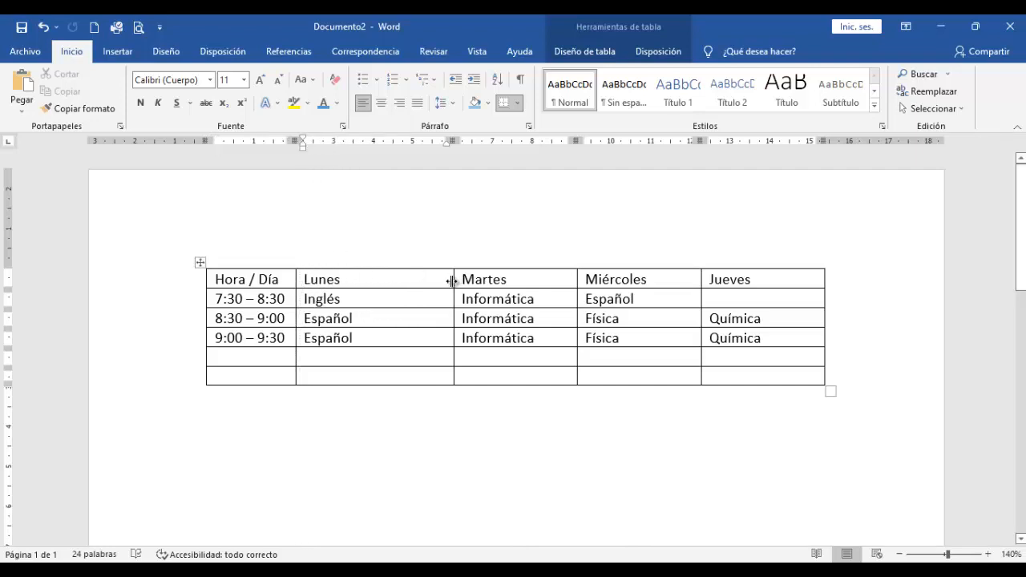
pyautogui.moveTo(449, 281); pyautogui.dragTo(383, 290)
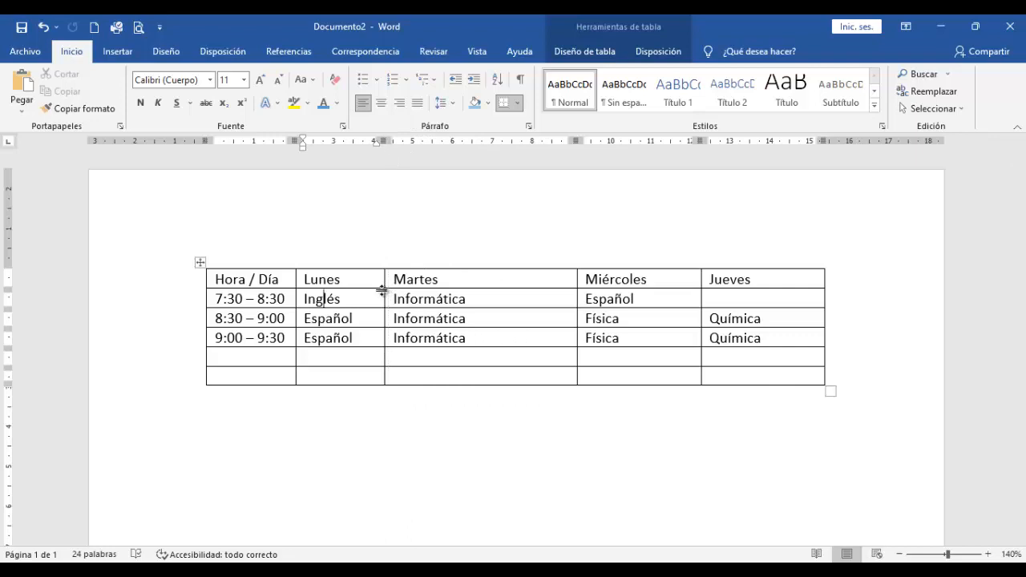
pyautogui.moveTo(563, 277); pyautogui.dragTo(495, 286)
# - Resize the Miércoles column to about 3.5 cm wide and the Jueves column to about 5.5 cm wide
pyautogui.moveTo(702, 280); pyautogui.dragTo(781, 291)
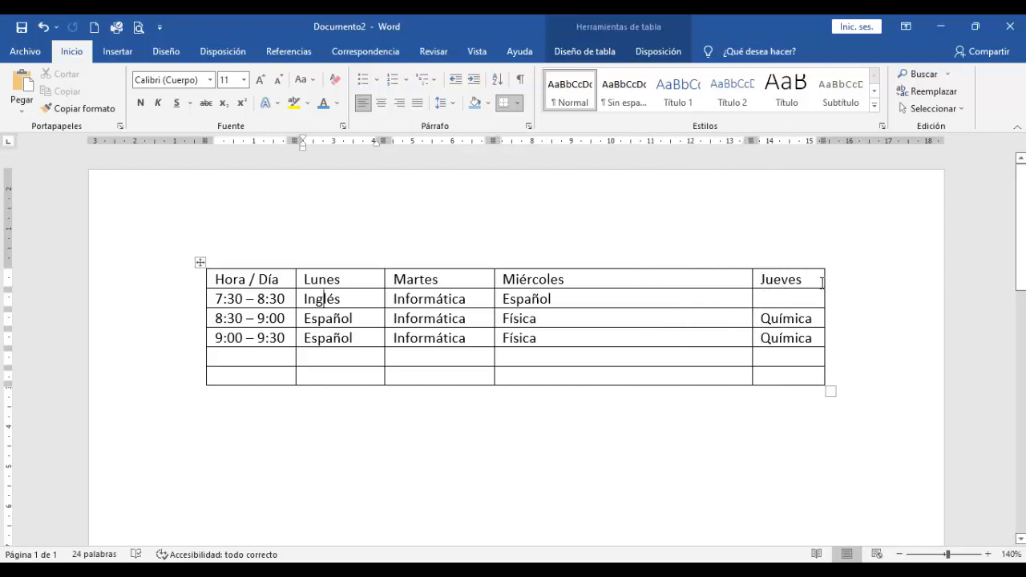
pyautogui.moveTo(821, 284); pyautogui.dragTo(805, 281)
pyautogui.click(805, 282)
pyautogui.moveTo(824, 280); pyautogui.dragTo(892, 286)
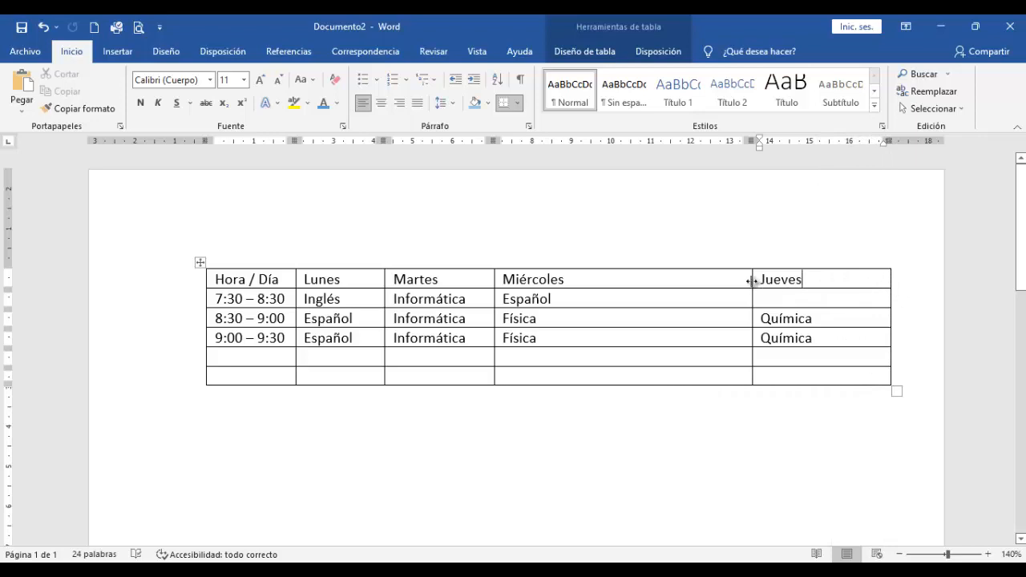
pyautogui.moveTo(756, 280); pyautogui.dragTo(637, 307)
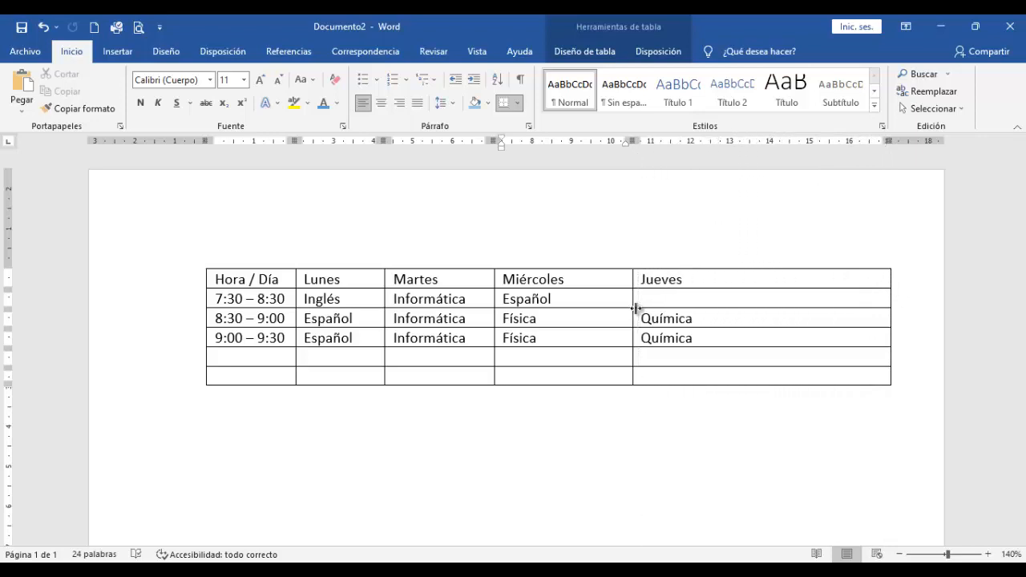
pyautogui.moveTo(890, 304); pyautogui.dragTo(856, 312)
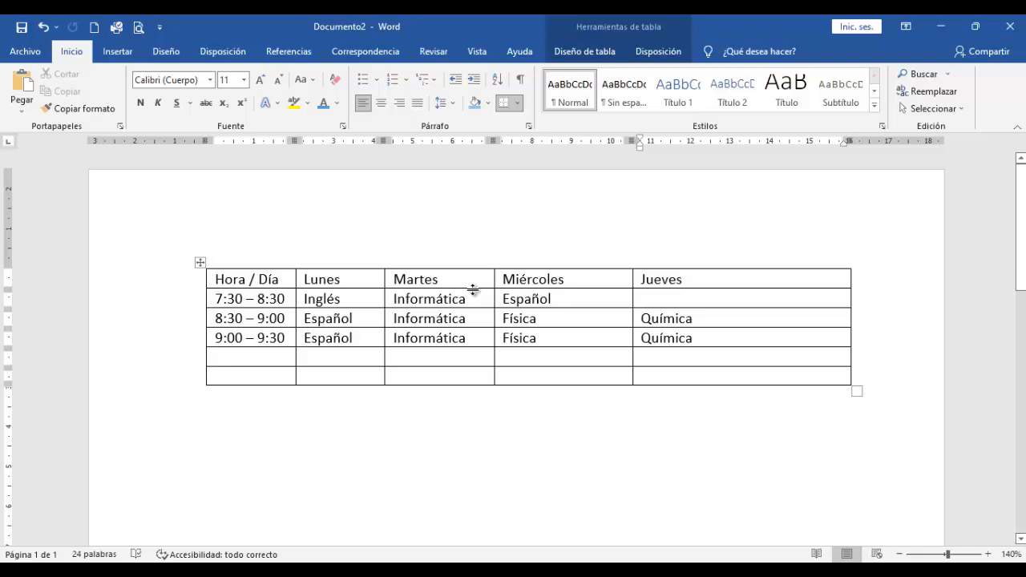
# - Increase the height of the header row to about 0.97 cm and make the 8:30 – 9:00 row similarly tall
pyautogui.moveTo(471, 293)
pyautogui.mouseDown()
pyautogui.moveTo(475, 348)
pyautogui.moveTo(467, 308)
pyautogui.mouseUp()
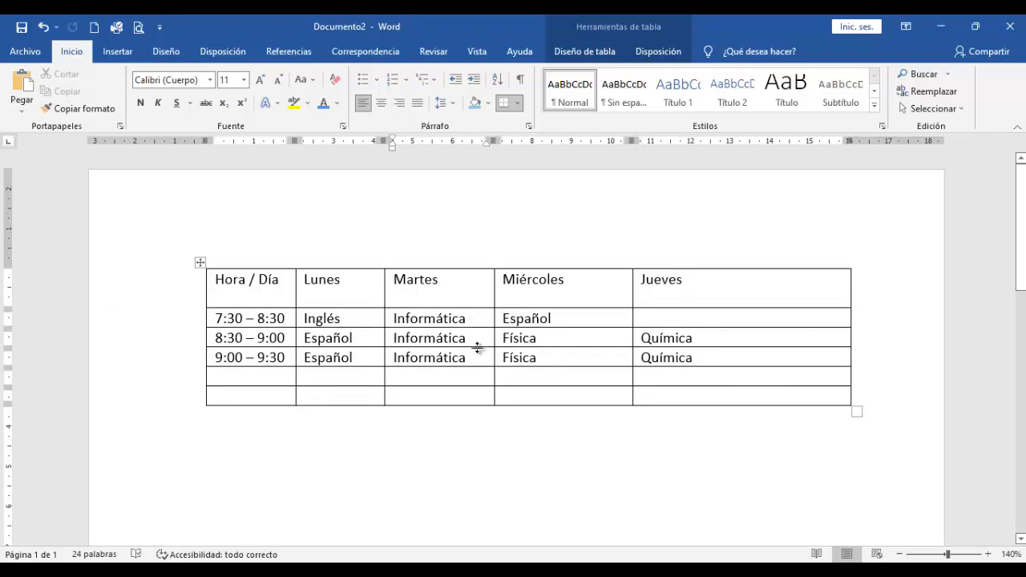
pyautogui.moveTo(477, 350)
pyautogui.mouseDown()
pyautogui.moveTo(479, 389)
pyautogui.moveTo(479, 369)
pyautogui.mouseUp()
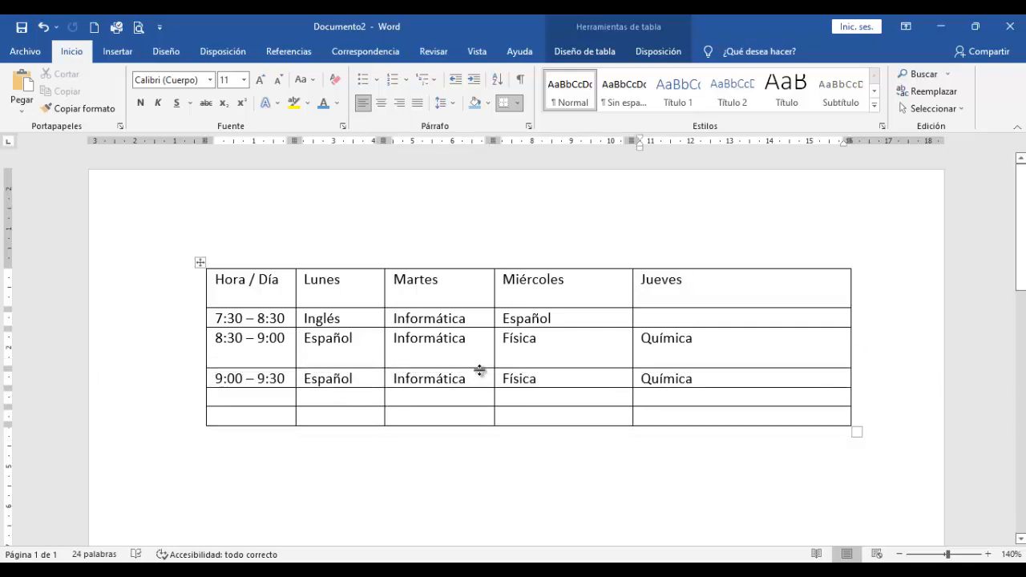
# - Insert an empty column to the right of the Jueves column and place the cursor in its cells
pyautogui.tripleClick(704, 286)
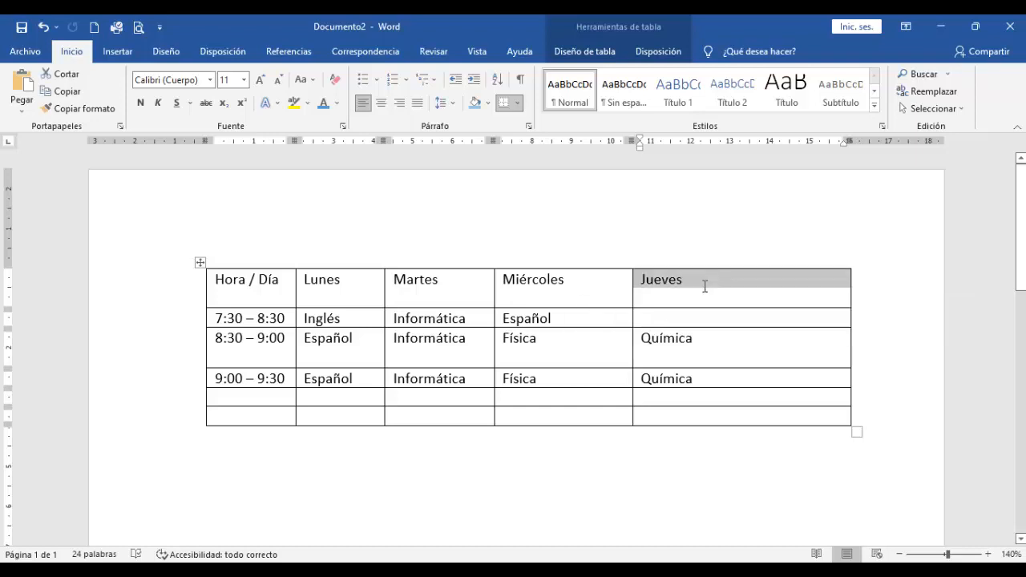
pyautogui.click(704, 287)
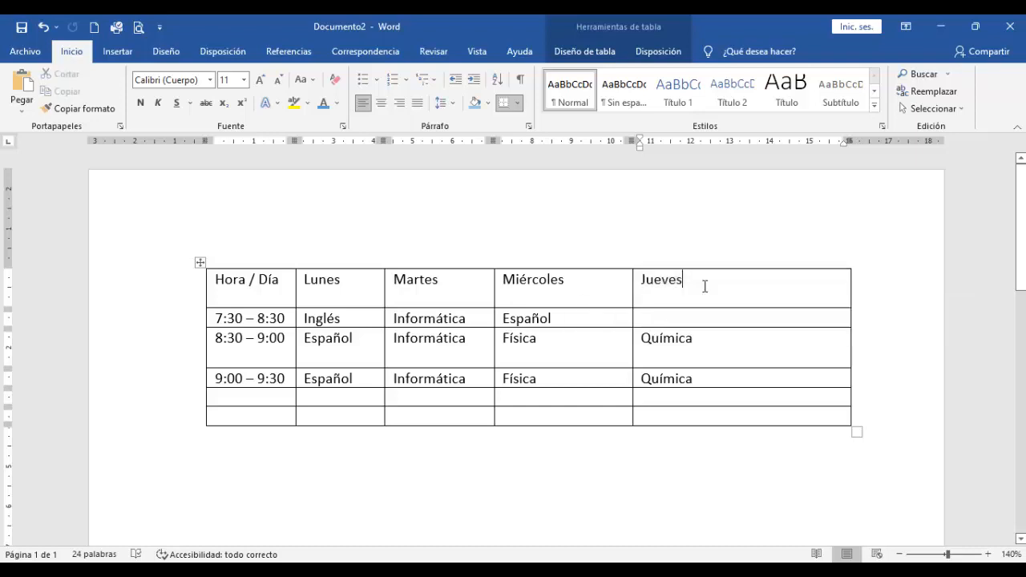
pyautogui.click(649, 48)
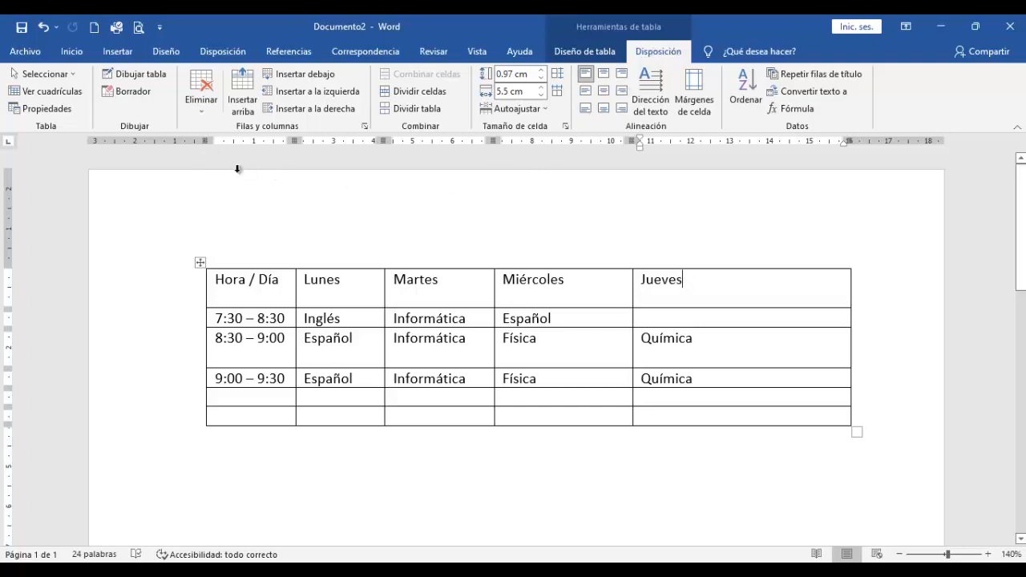
pyautogui.click(315, 112)
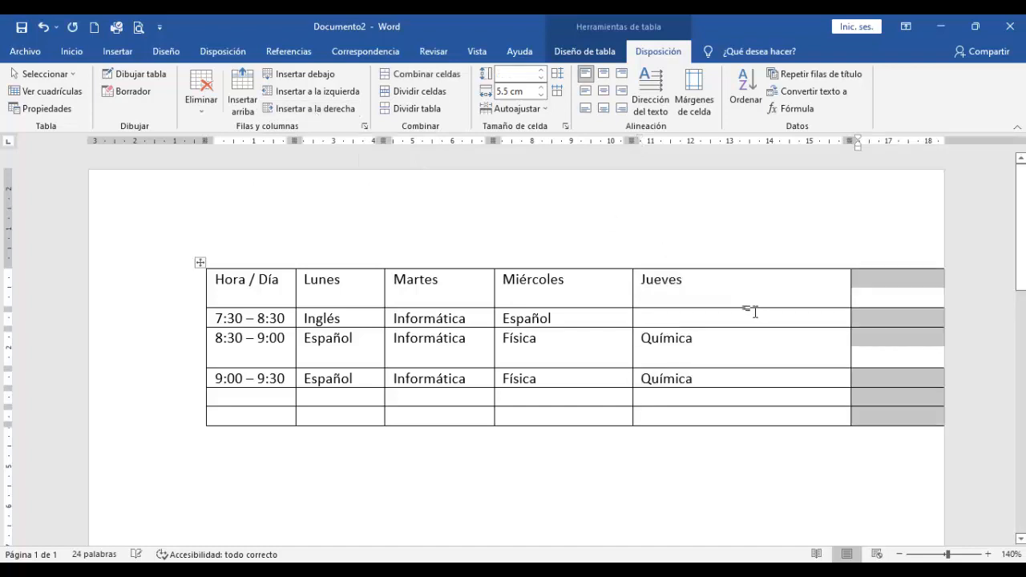
pyautogui.click(888, 292)
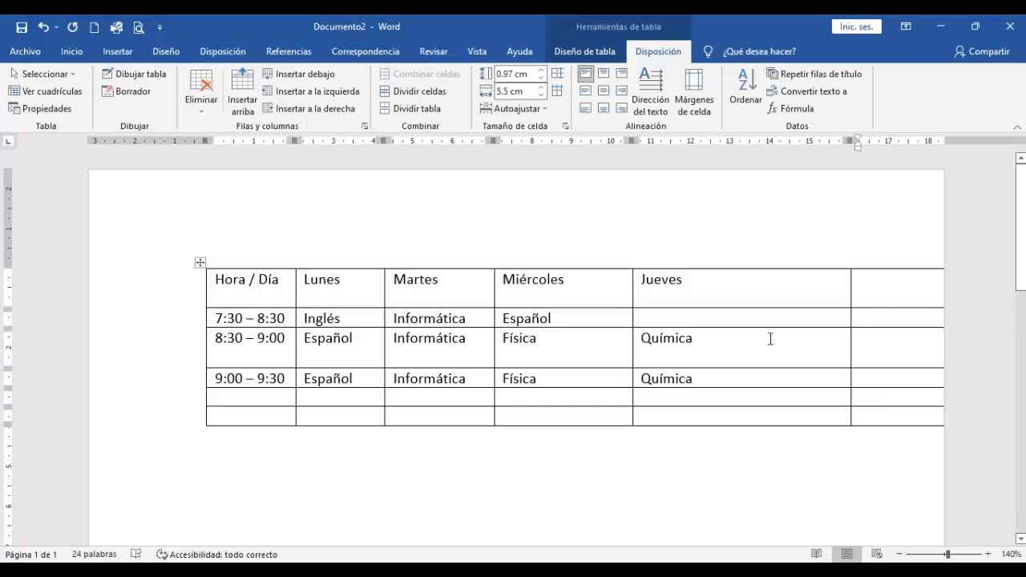
pyautogui.click(880, 288)
pyautogui.click(880, 314)
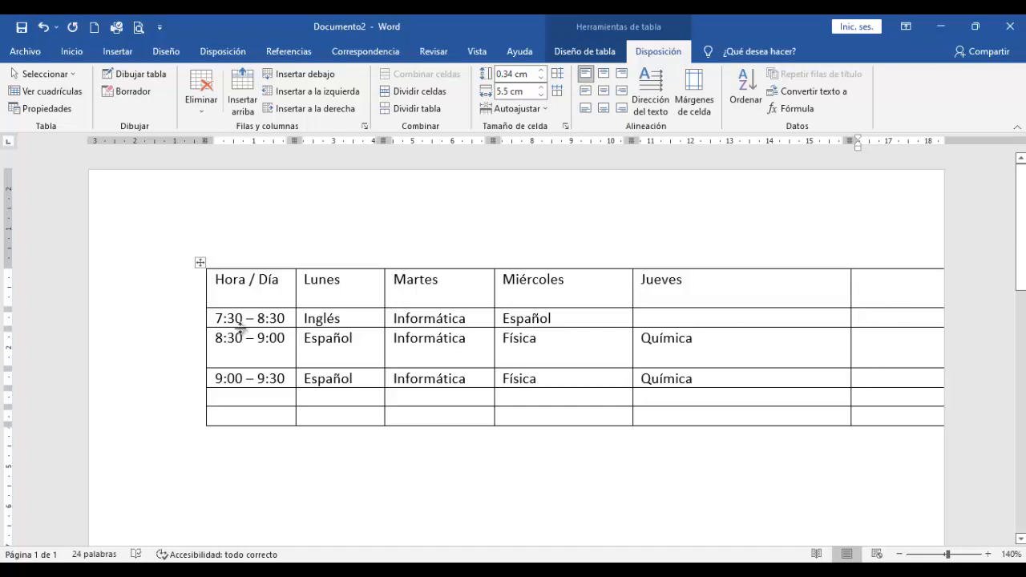
# - Select the whole table and autofit it to the window so it stays within the page margins
pyautogui.moveTo(200, 299)
pyautogui.click(199, 264)
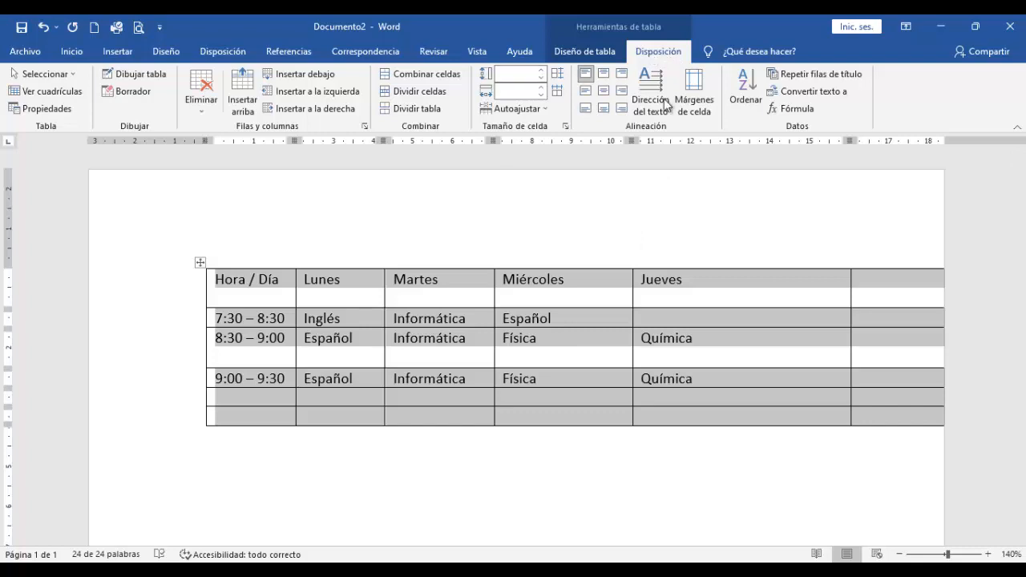
pyautogui.click(545, 109)
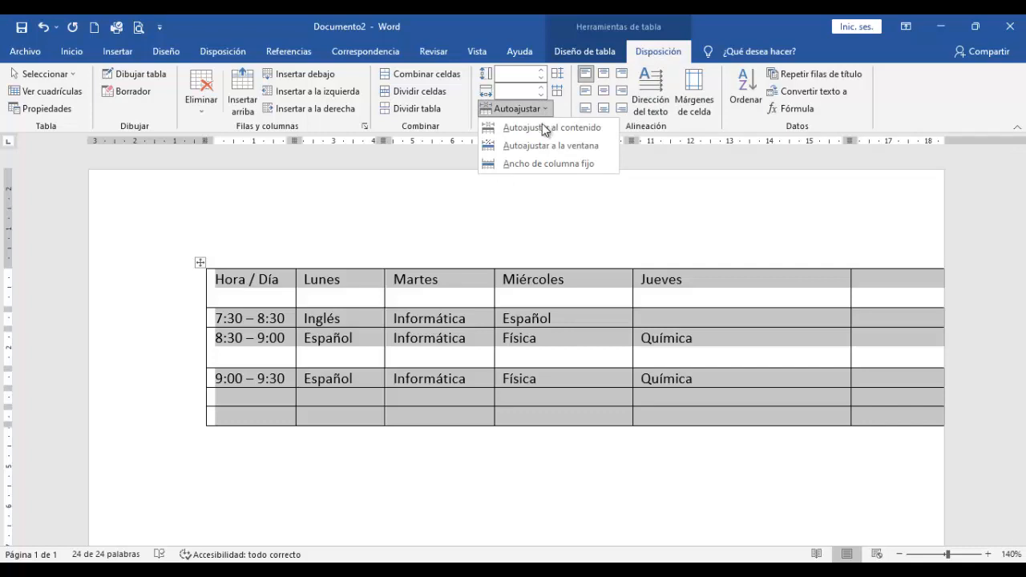
pyautogui.click(548, 149)
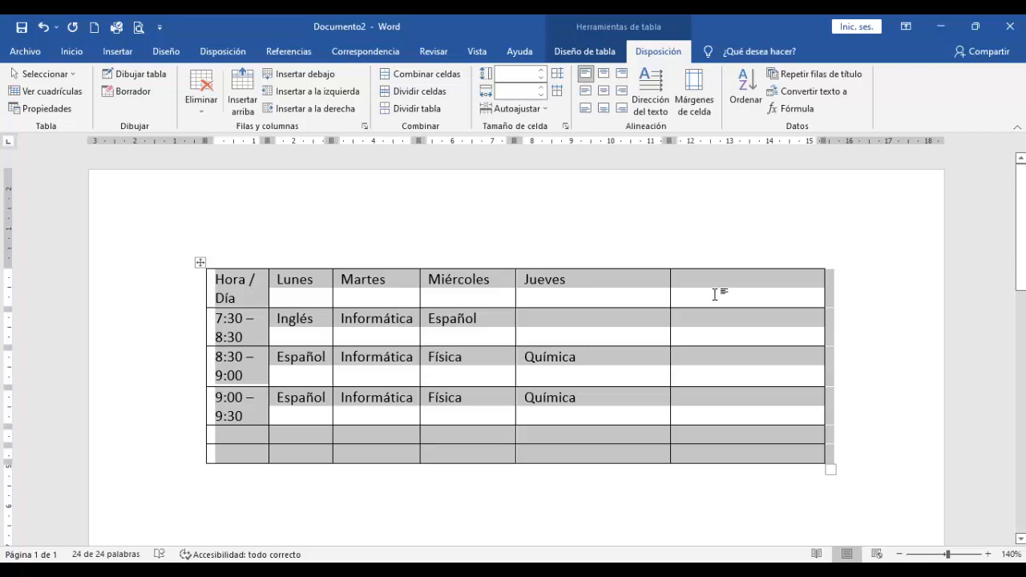
pyautogui.click(533, 108)
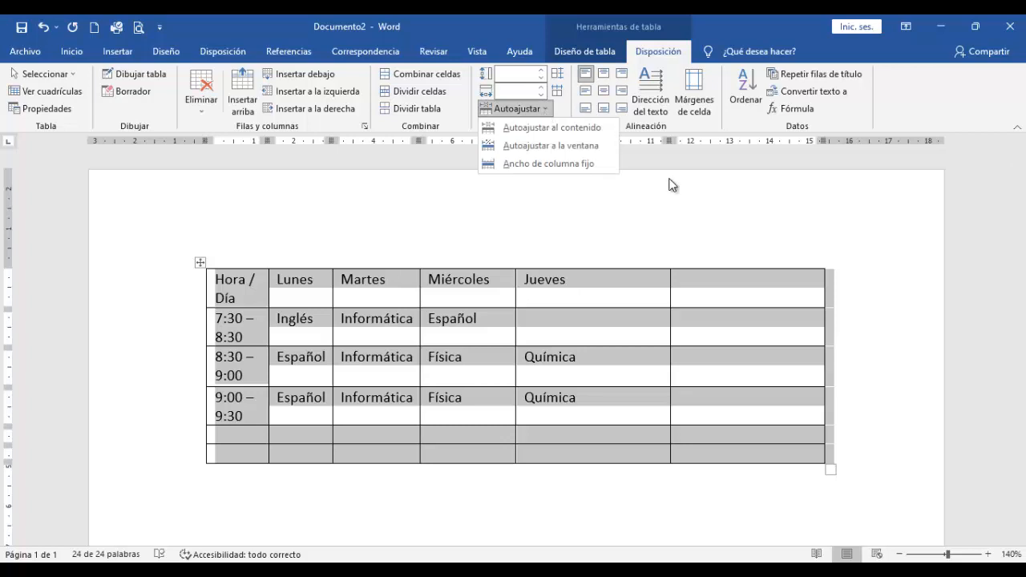
pyautogui.click(774, 300)
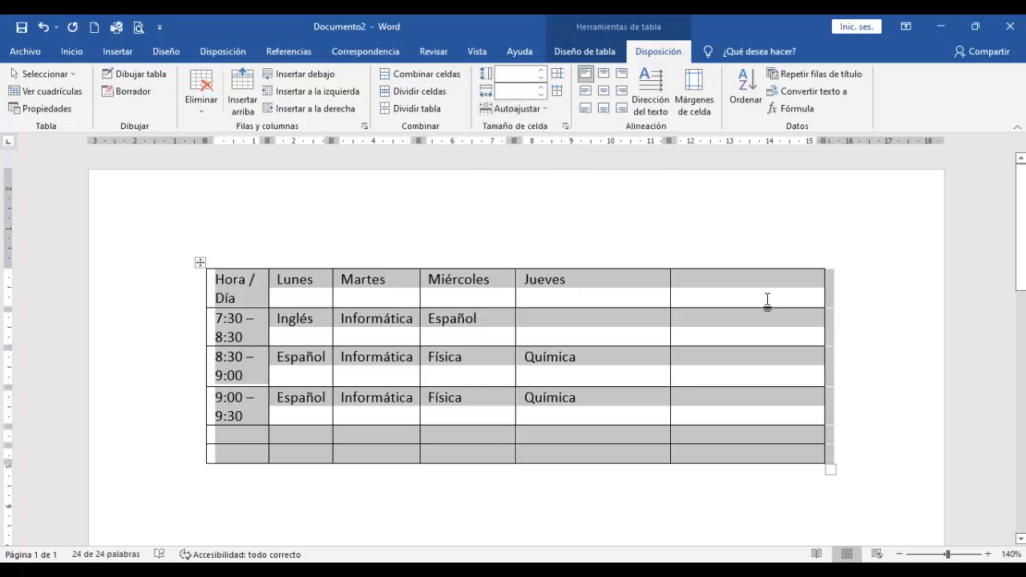
pyautogui.click(767, 299)
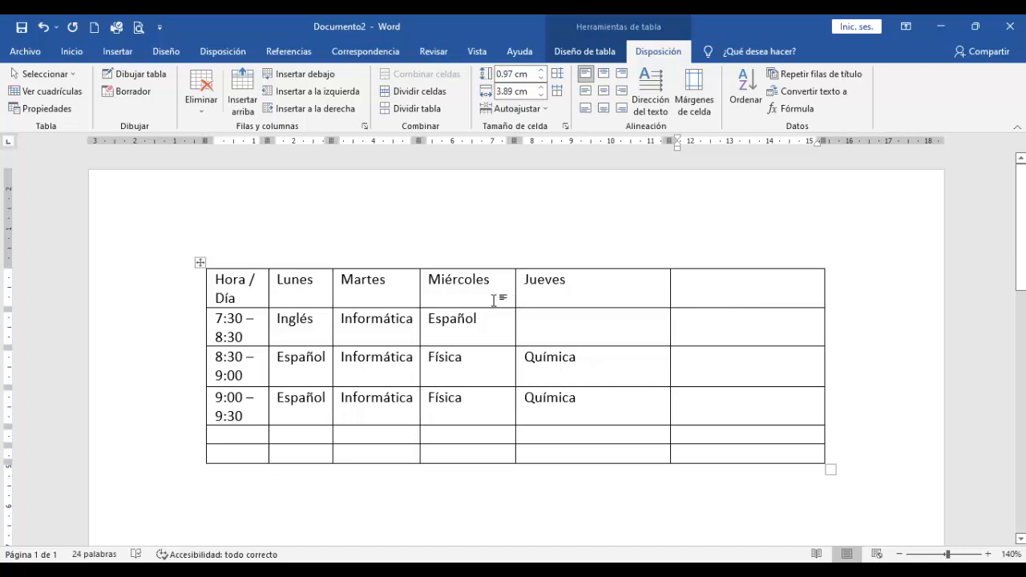
pyautogui.click(394, 289)
pyautogui.click(440, 288)
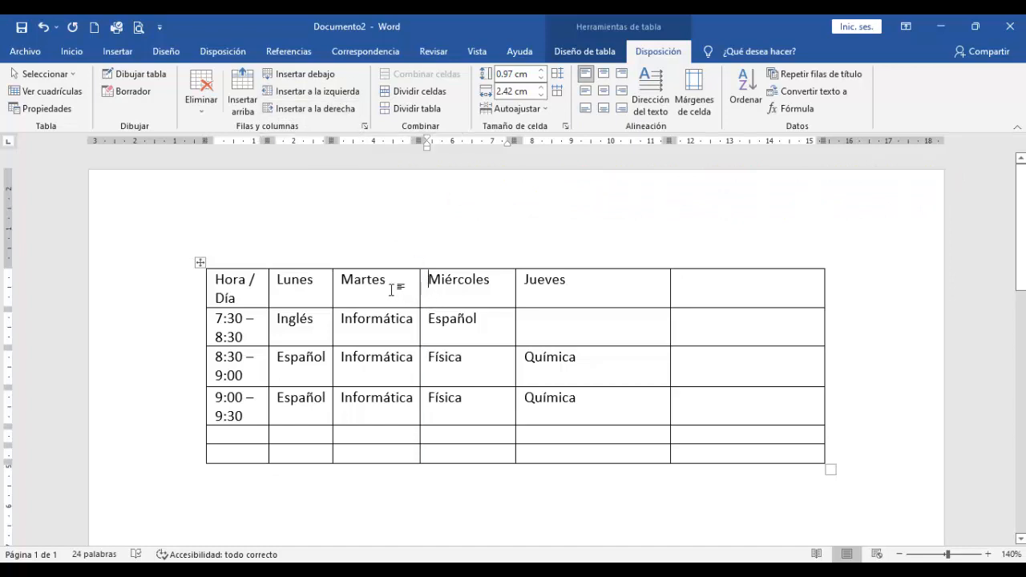
# - Insert an empty column to the left of the Miércoles column and an empty row below the 7:30 – 8:30 row
pyautogui.click(318, 97)
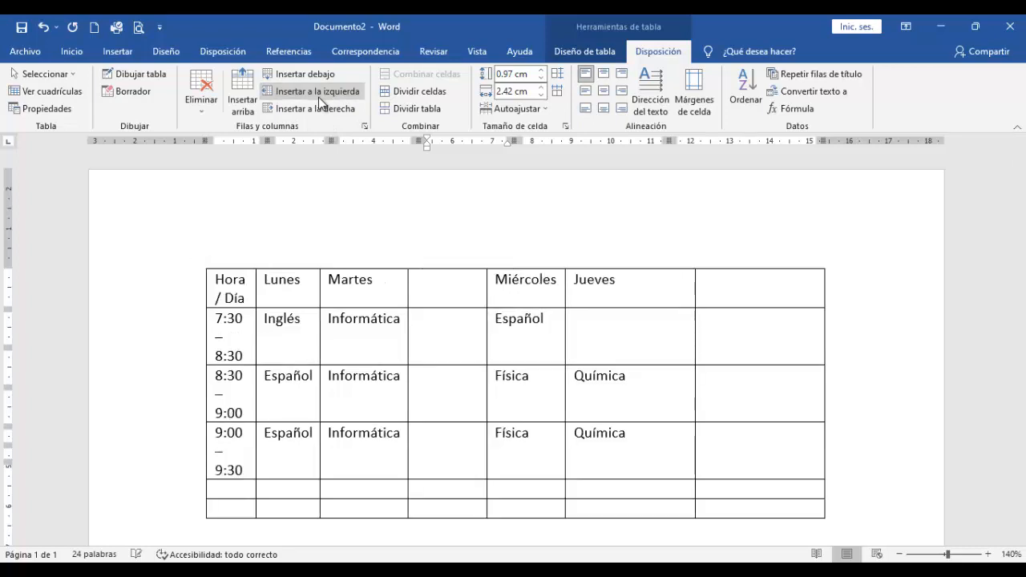
pyautogui.click(450, 283)
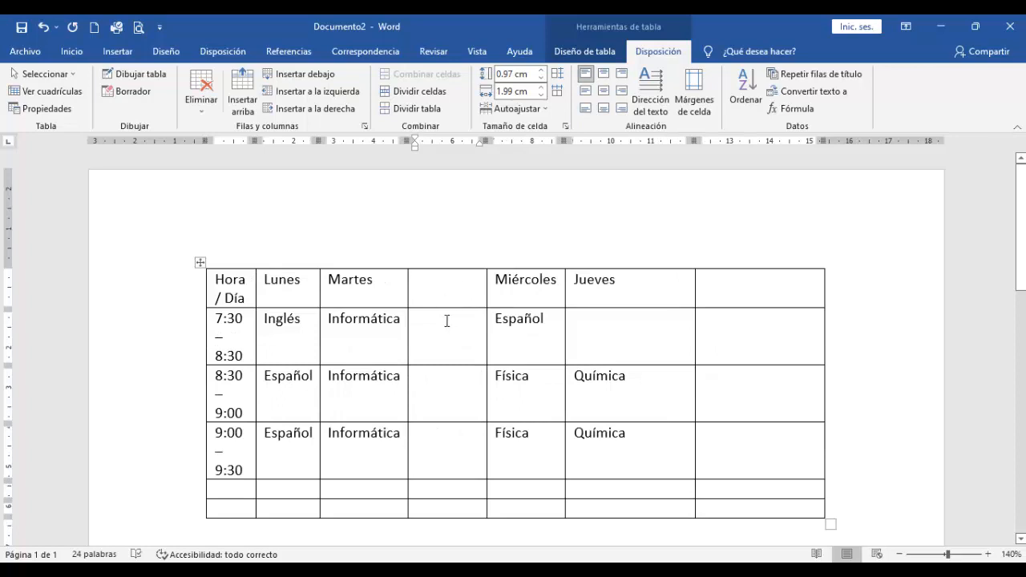
pyautogui.click(294, 356)
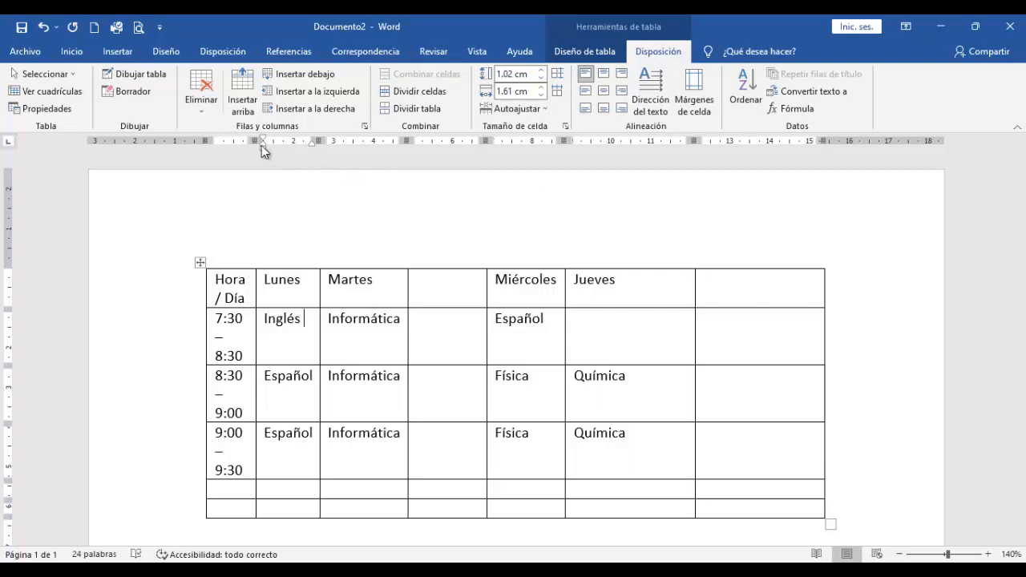
pyautogui.click(308, 78)
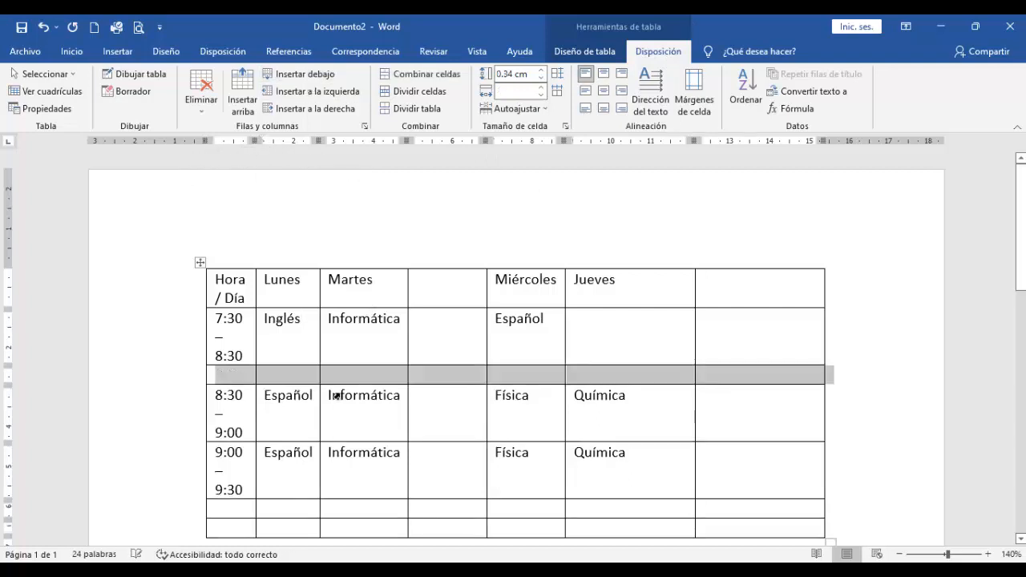
pyautogui.click(294, 377)
pyautogui.click(294, 396)
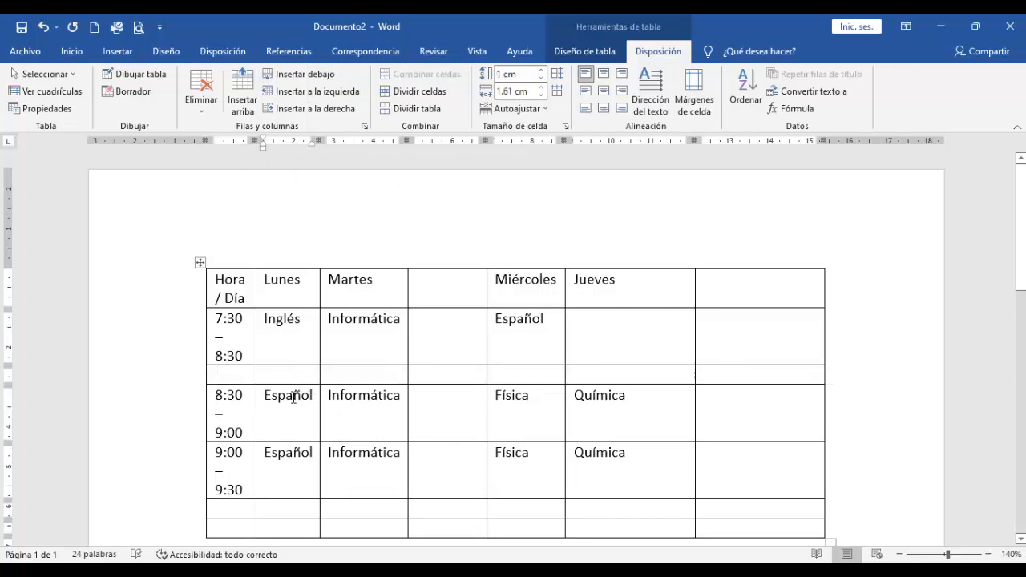
pyautogui.click(289, 350)
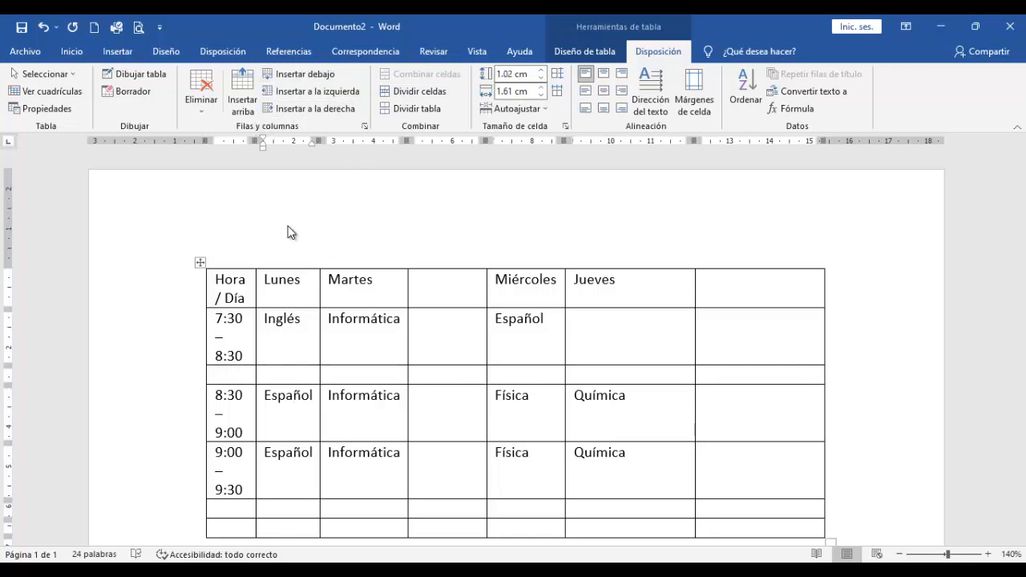
# - Delete the empty row below 7:30 – 8:30 and the empty column between Martes and Miércoles
pyautogui.click(365, 374)
pyautogui.click(203, 120)
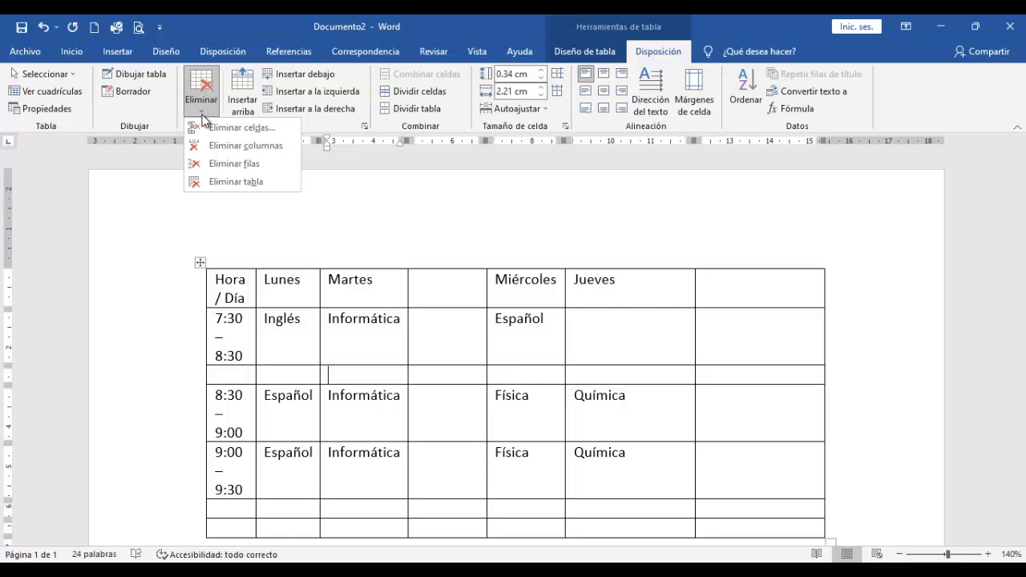
pyautogui.click(255, 166)
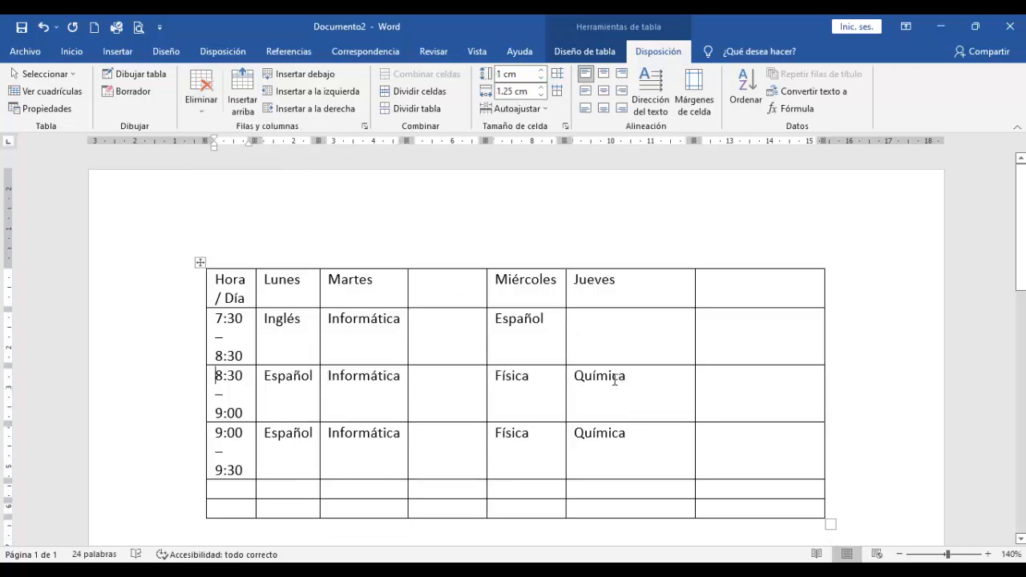
pyautogui.click(456, 297)
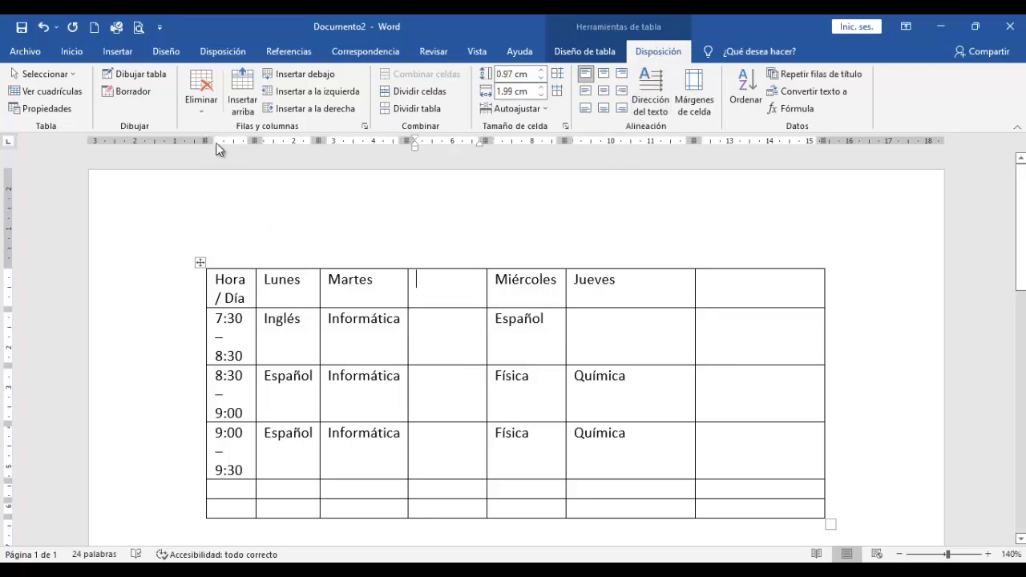
pyautogui.click(202, 99)
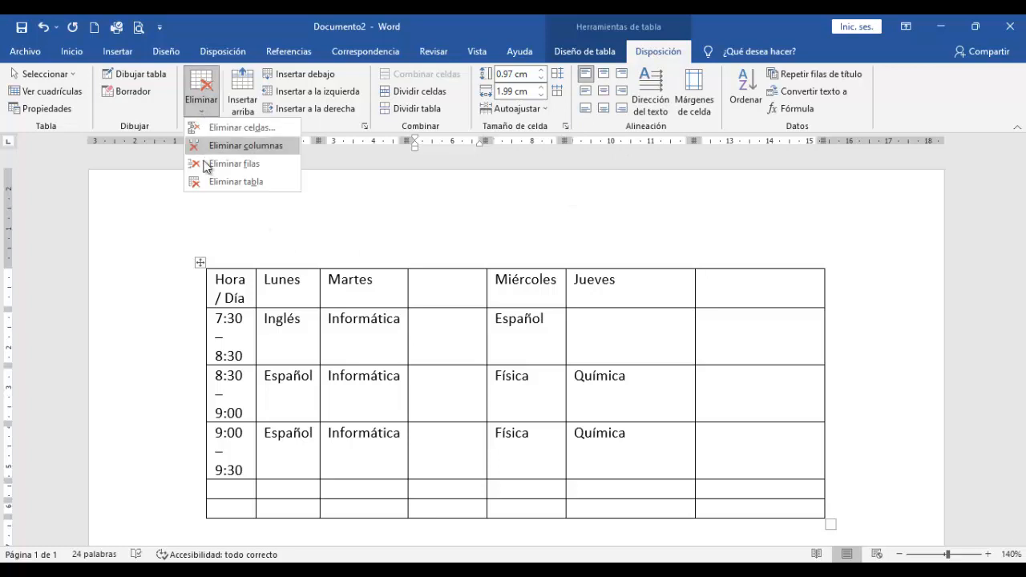
pyautogui.click(267, 153)
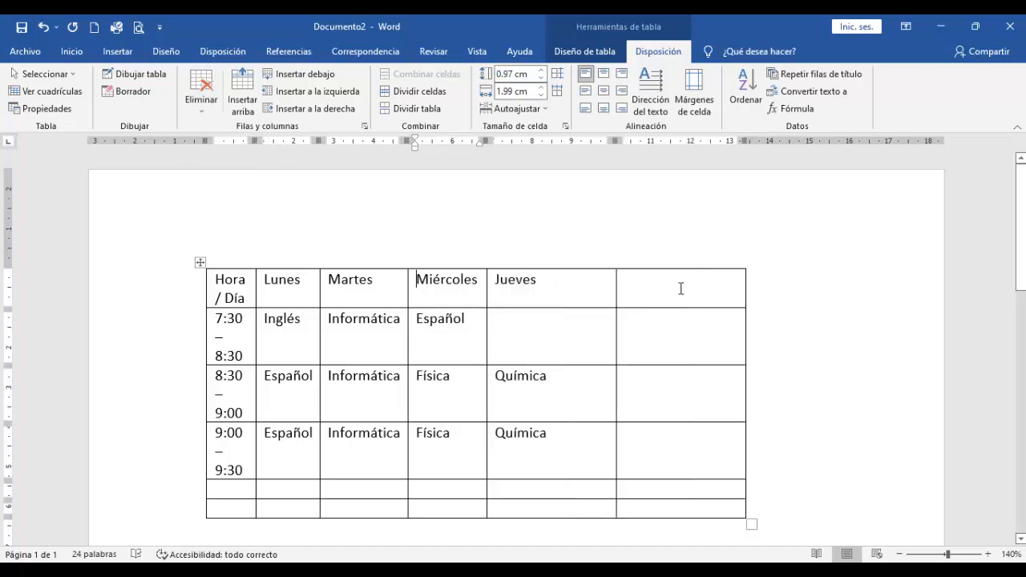
# - Delete the empty column to the right of the Jueves column
pyautogui.click(681, 289)
pyautogui.click(200, 100)
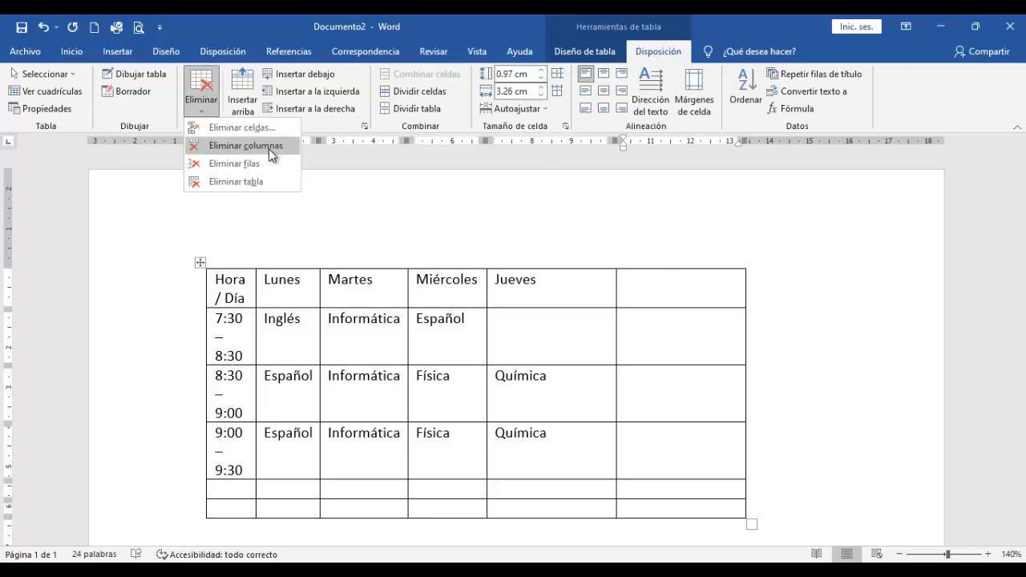
pyautogui.click(268, 148)
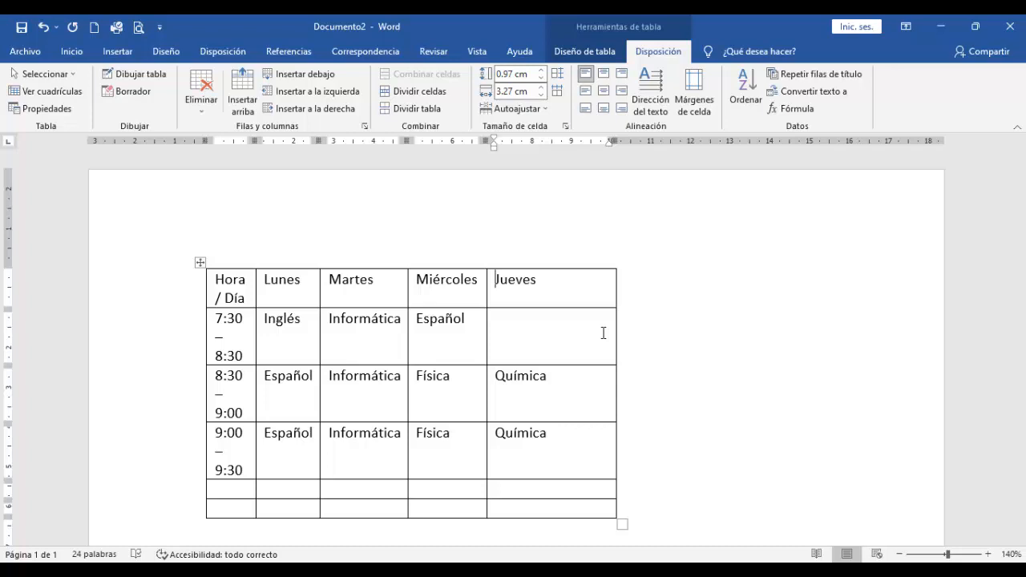
# - Apply the green grid table style with dark header row, dark first column and banded rows to the whole table
pyautogui.click(199, 265)
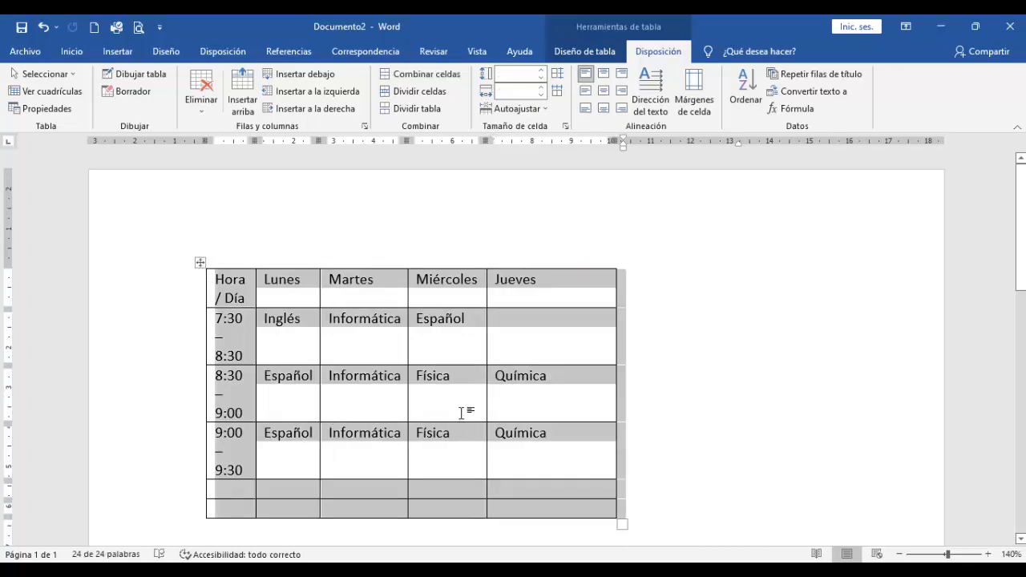
pyautogui.click(595, 51)
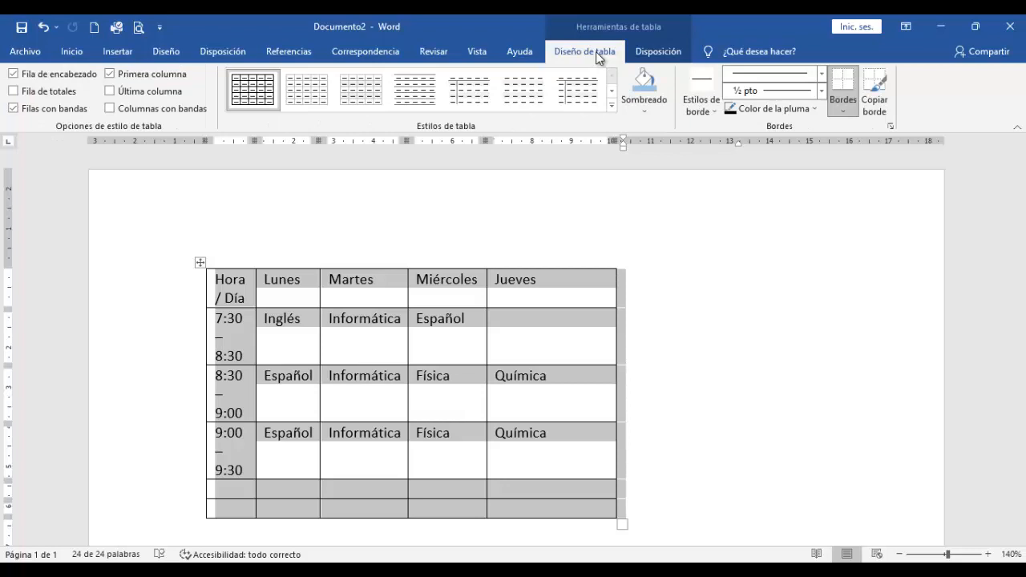
pyautogui.click(614, 116)
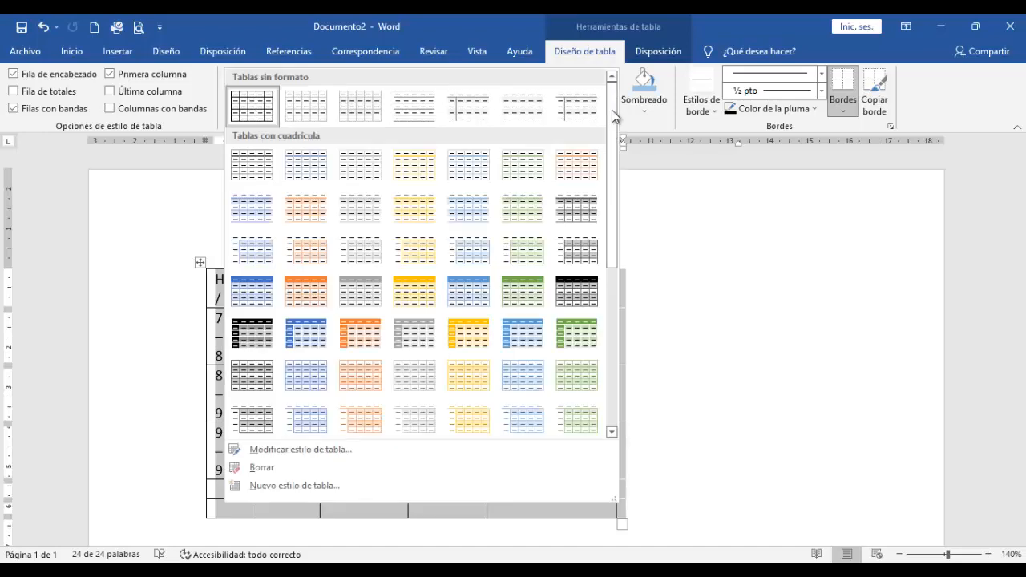
pyautogui.moveTo(612, 161); pyautogui.dragTo(601, 188)
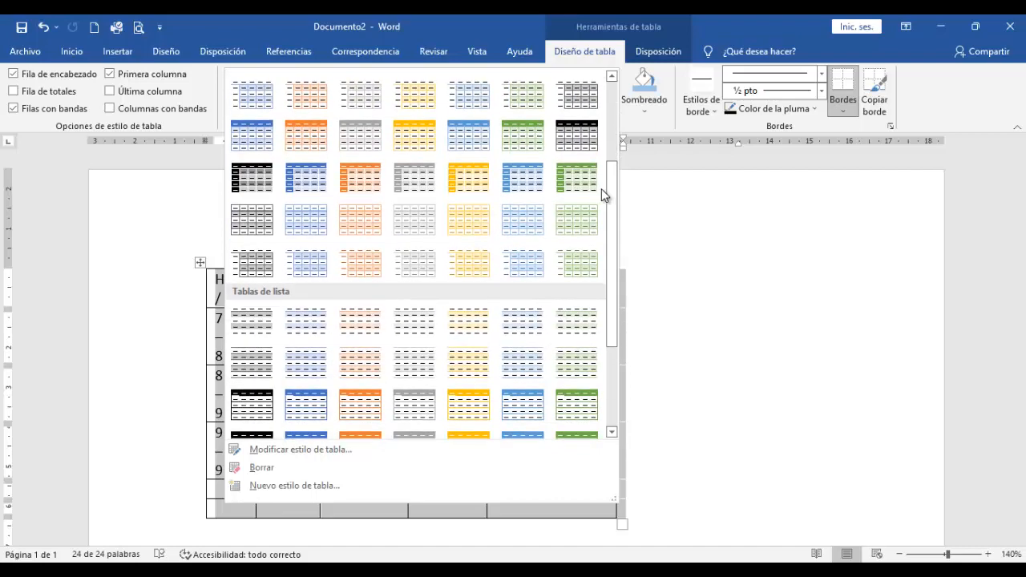
pyautogui.click(577, 181)
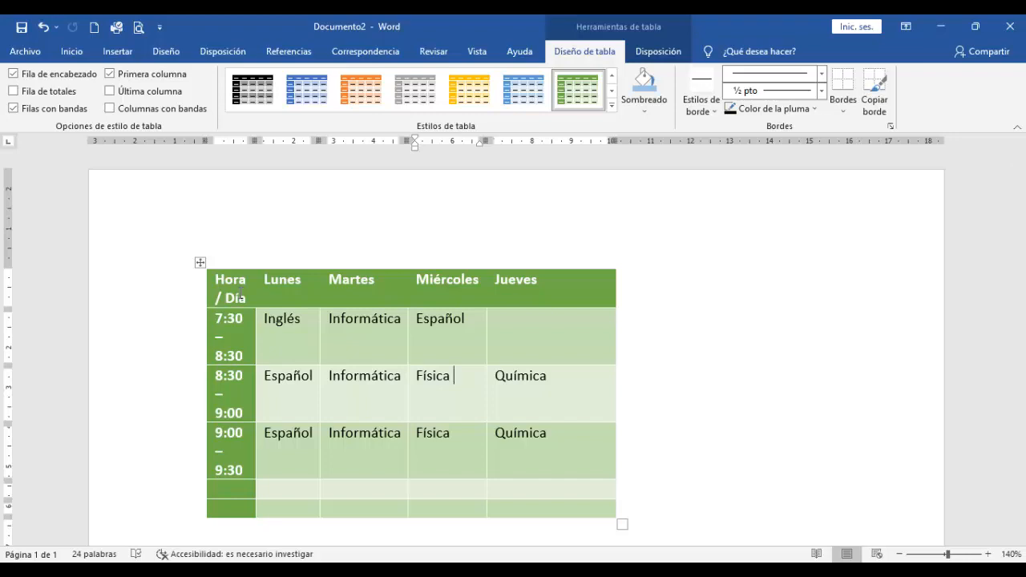
# - Apply the blue grid table style with a solid header row and light banded rows to the whole table, and deselect it
pyautogui.click(200, 265)
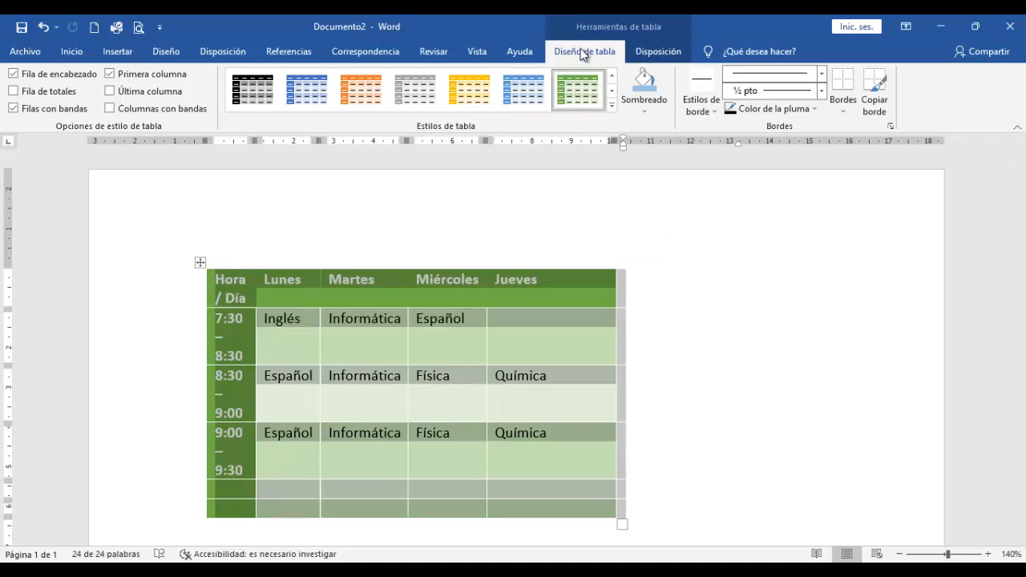
pyautogui.click(611, 106)
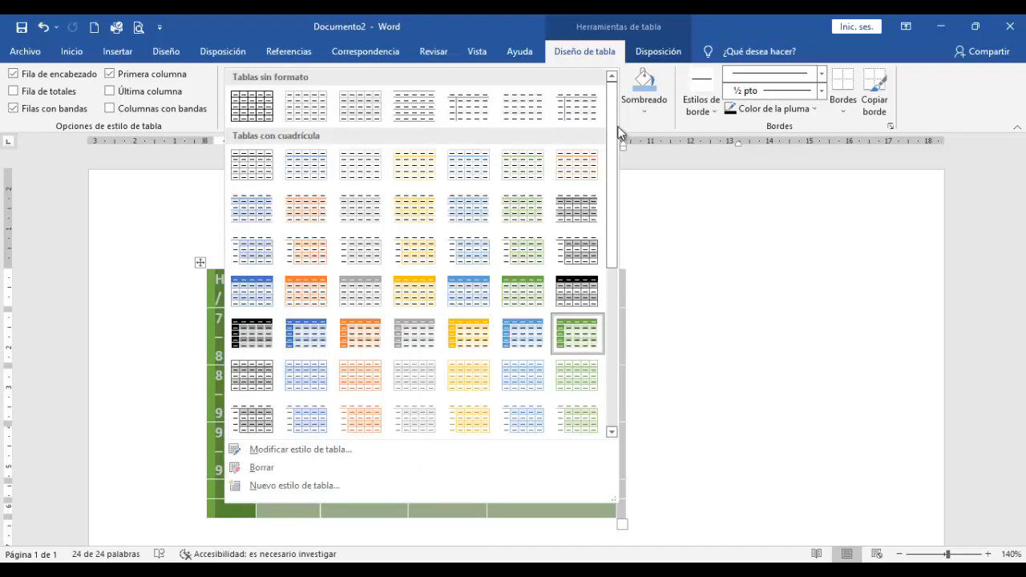
pyautogui.moveTo(616, 153); pyautogui.dragTo(609, 293)
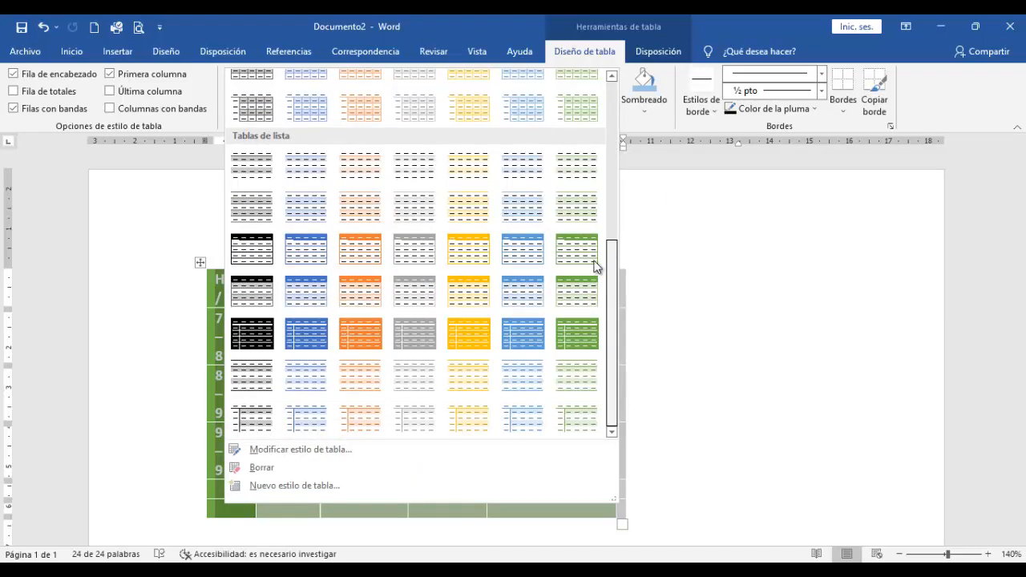
pyautogui.scroll(4, 595, 267)
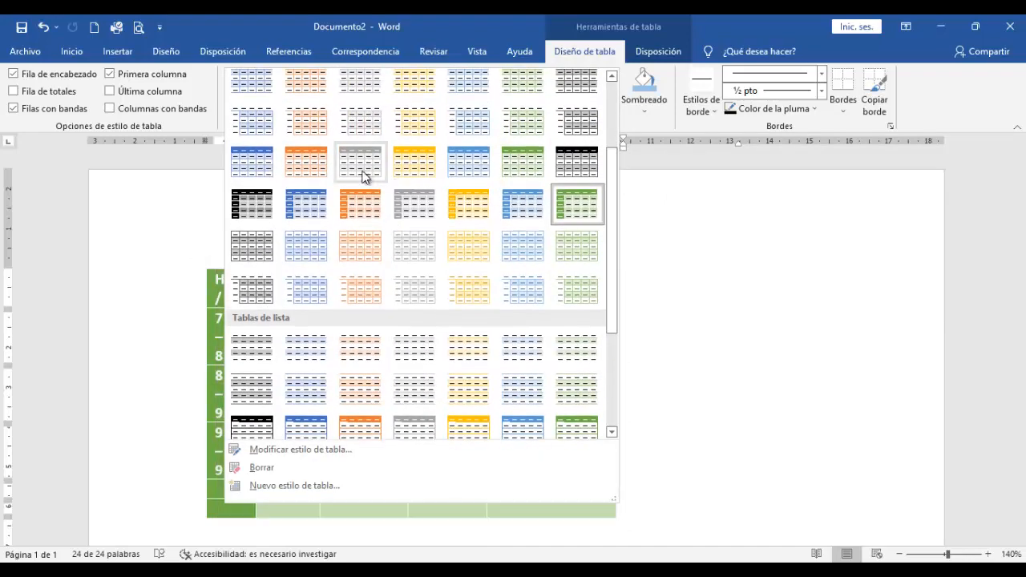
pyautogui.click(259, 160)
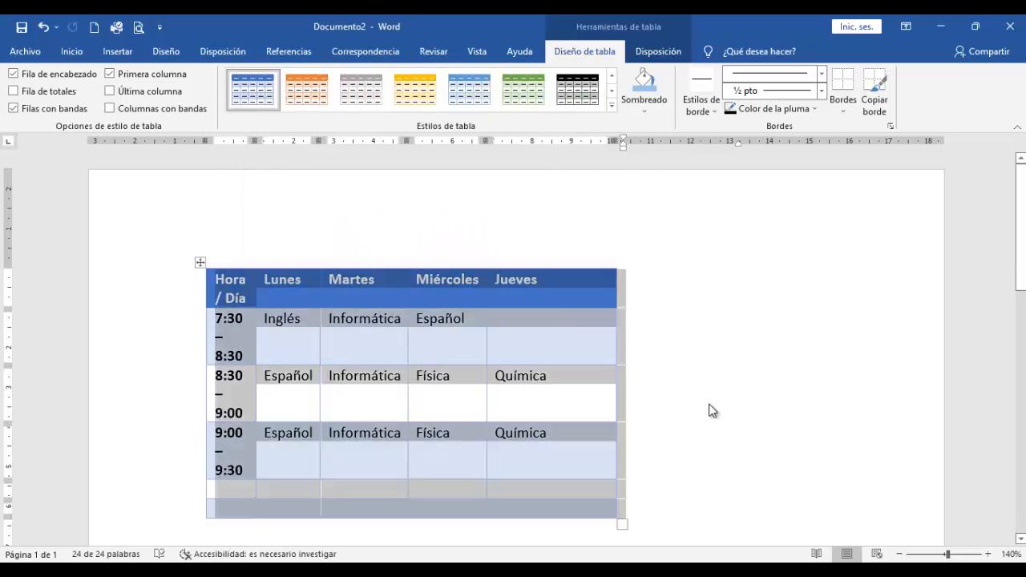
pyautogui.click(712, 410)
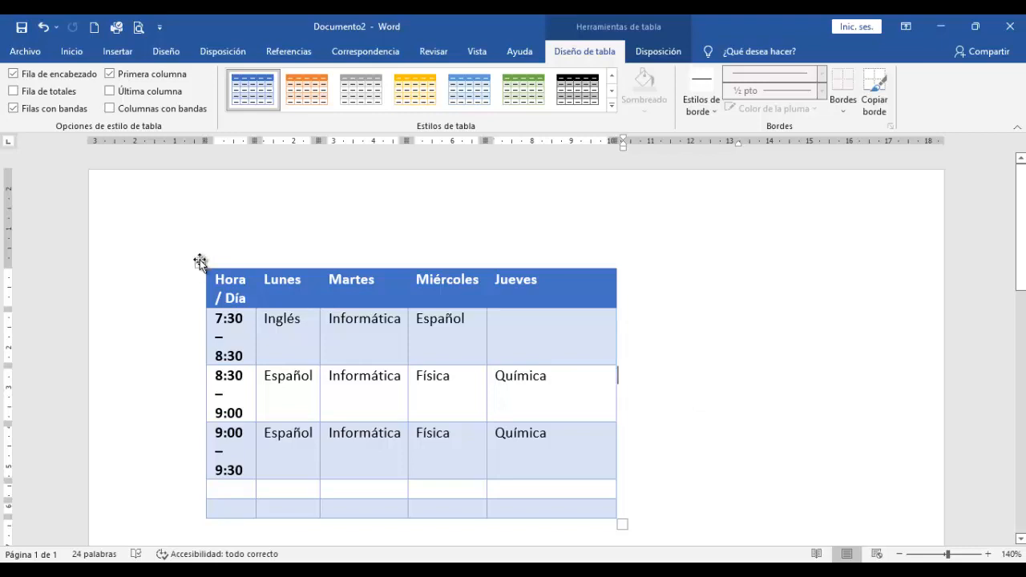
# - Move the whole table down the page and place the cursor on the empty line at the start of the document
pyautogui.moveTo(200, 260); pyautogui.dragTo(230, 320)
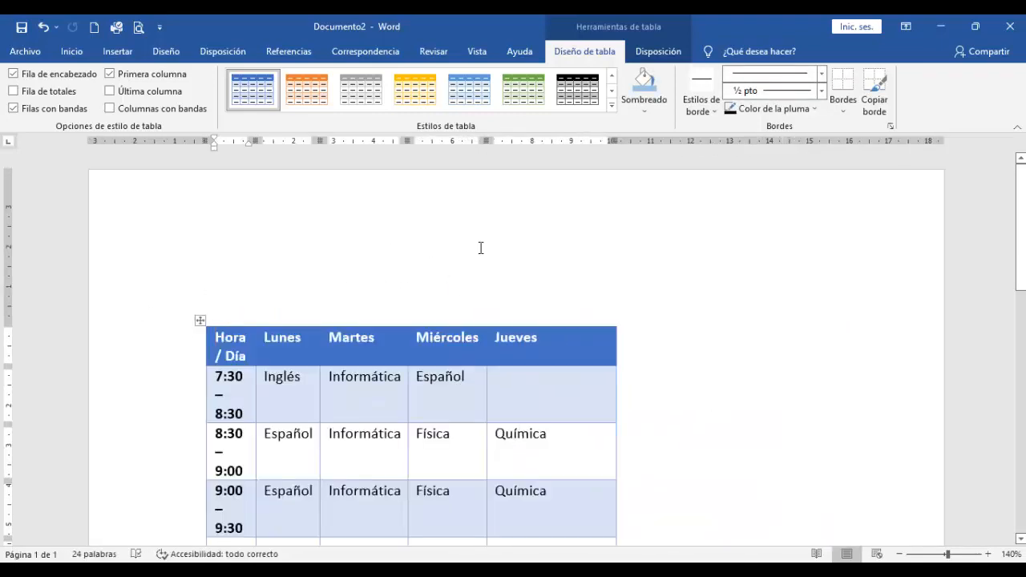
pyautogui.click(458, 257)
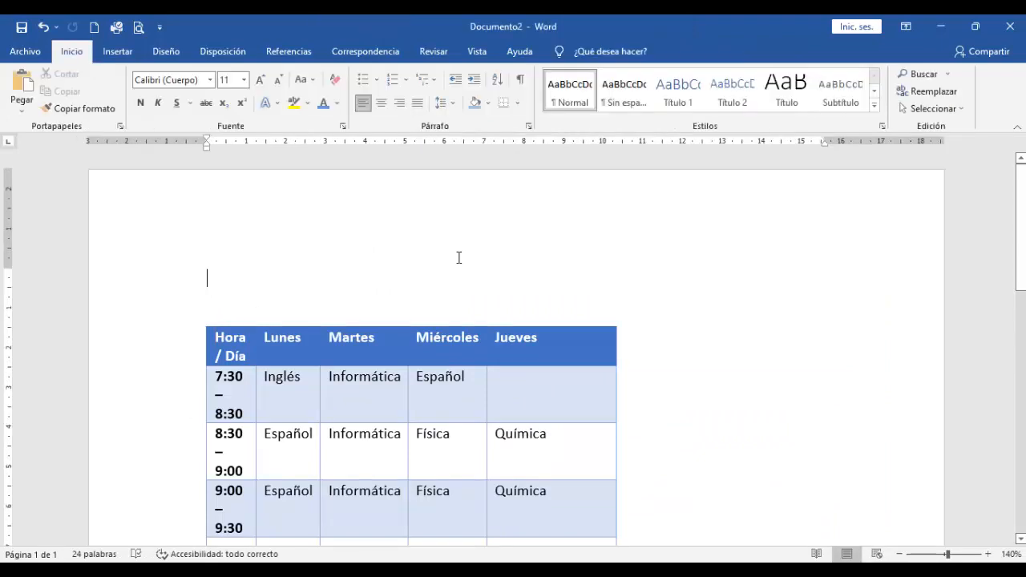